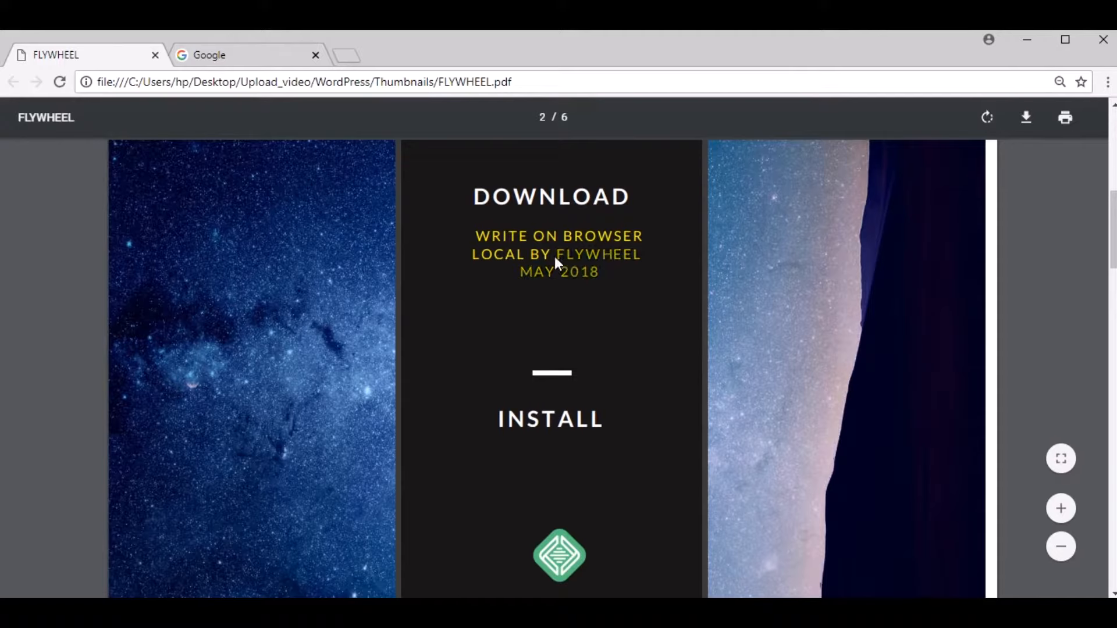
Step: Copy the phrase about Local by Flywheel from the PDF's download slide and search Google for "LOCAL BY FLYWHEEL MAY 2018"
right_click(477, 232)
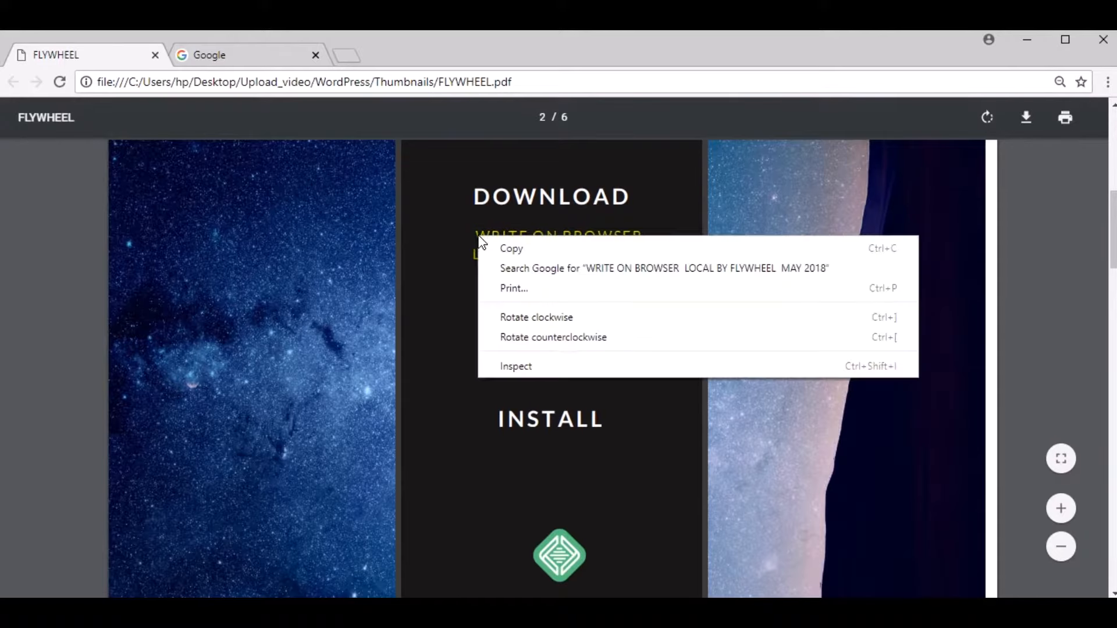
left_click(490, 245)
left_click(301, 66)
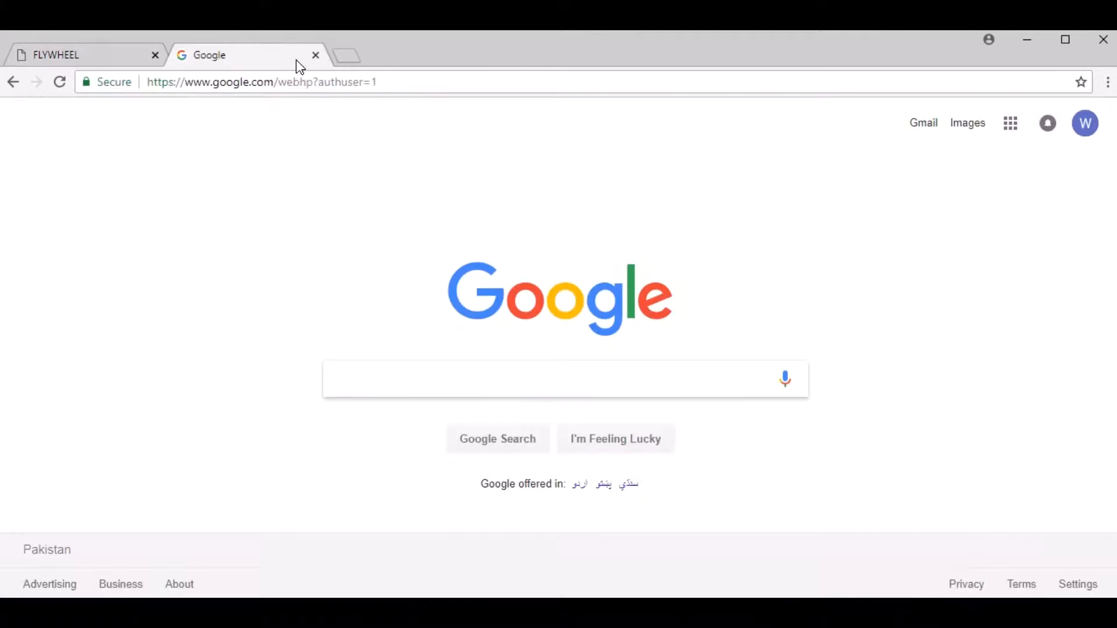
key("ctrl+v")
key("Return")
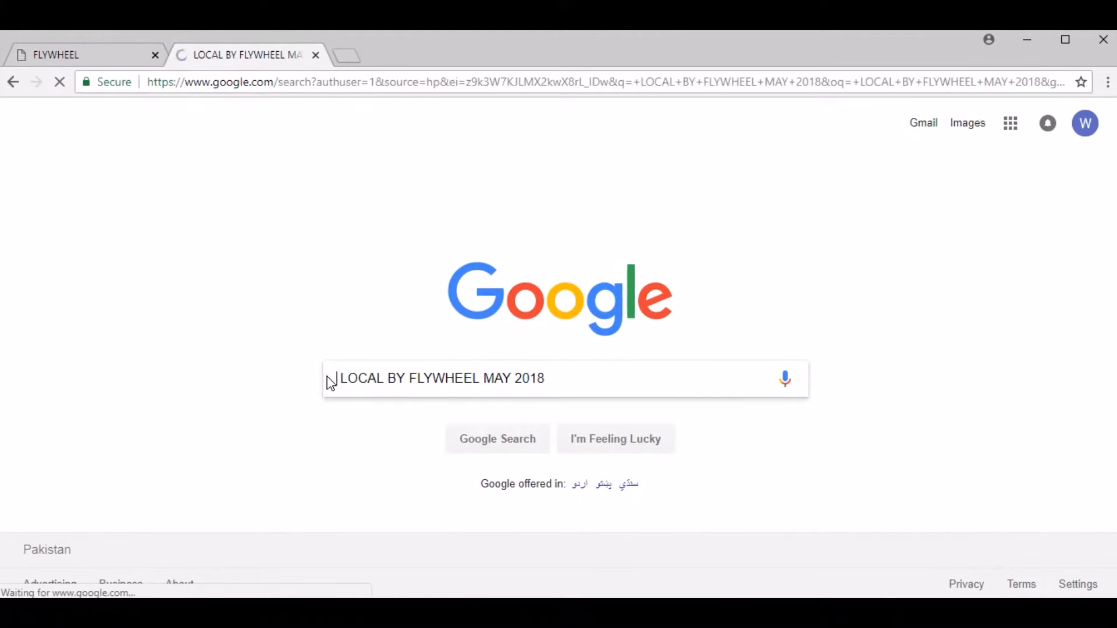
Step: Refine the search to "download LOCAL BY FLYWHEEL MAY 2018"
left_click(137, 132)
type("download")
key("Return")
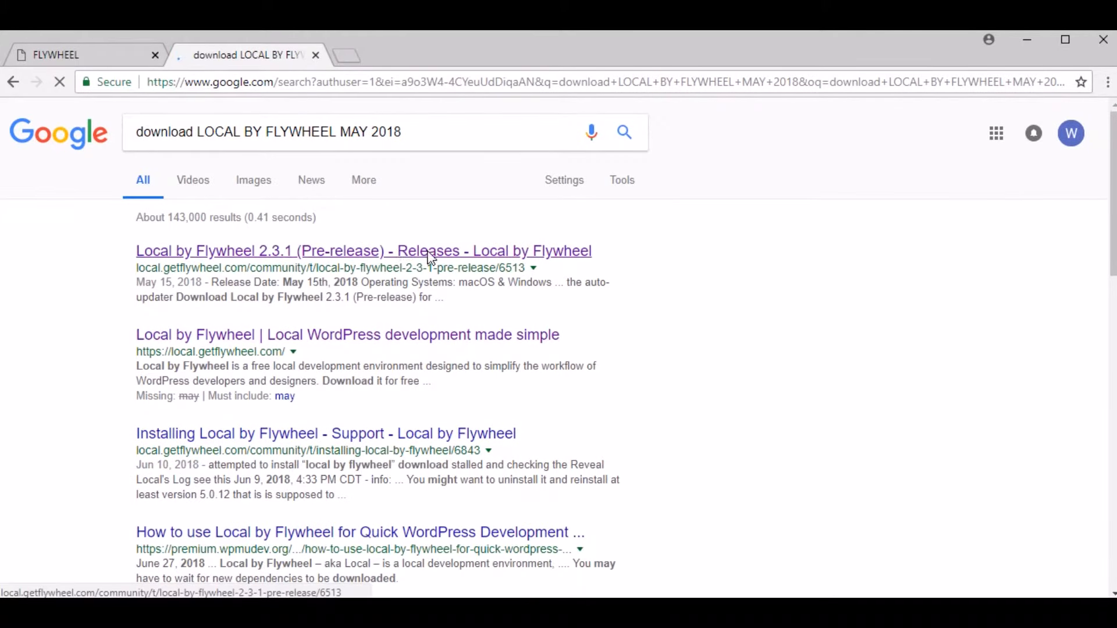
Step: Open the Local by Flywheel 2.3.1 (Pre-release) result and download the Windows version
left_click_drag(361, 283, 279, 283)
left_click(325, 252)
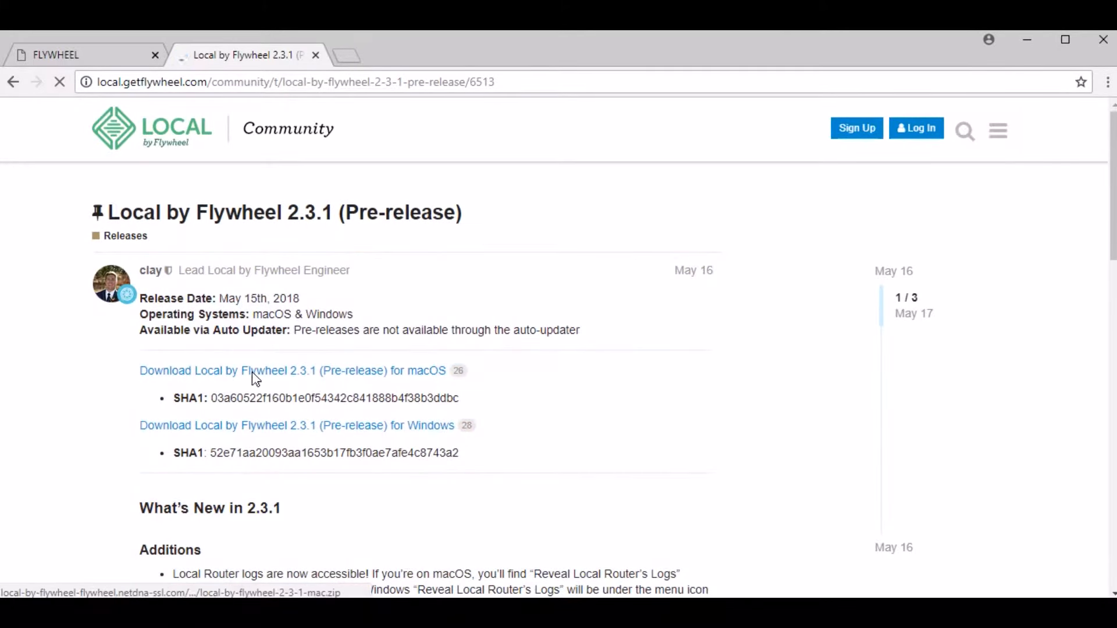
left_click(428, 426)
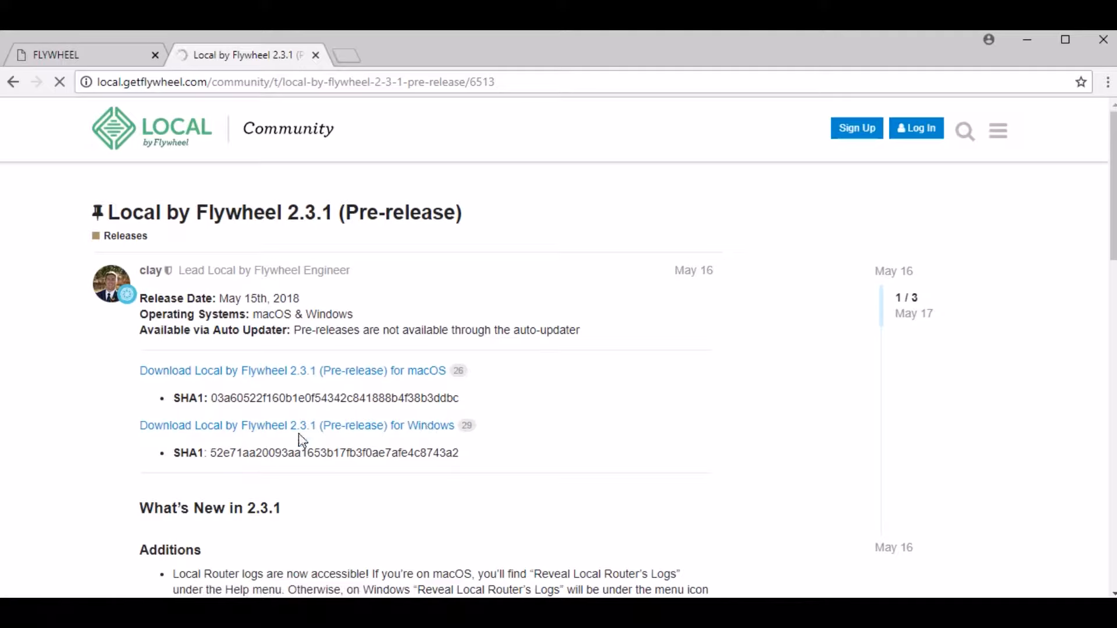
left_click(361, 428)
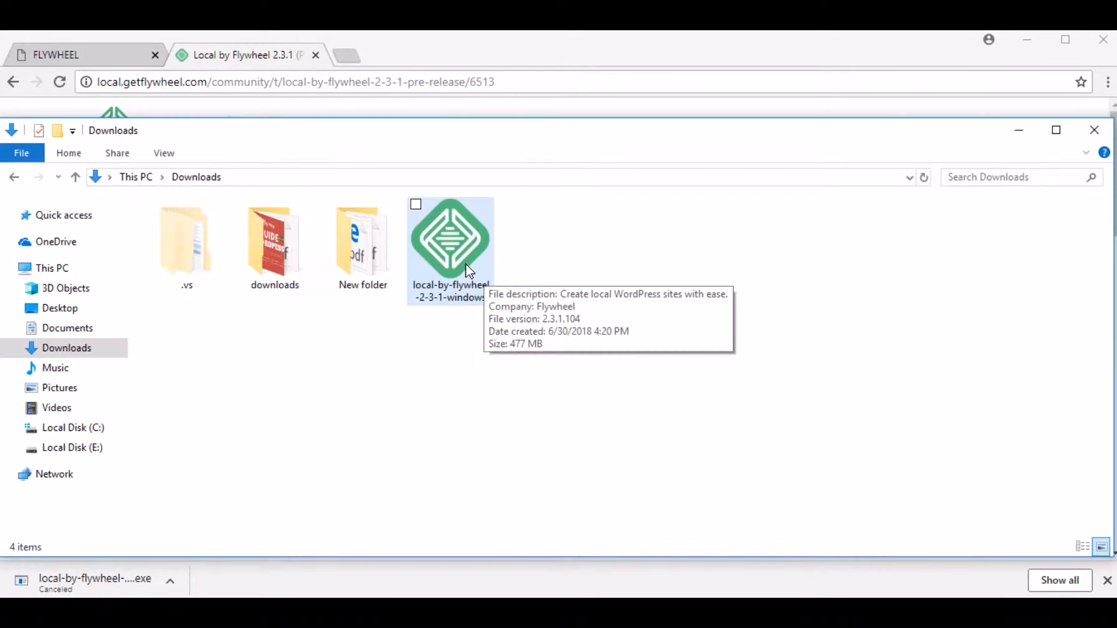
Step: Launch the local-by-flywheel-2-3-1-windows installer from the Downloads folder and minimise the folder window
left_click(466, 263)
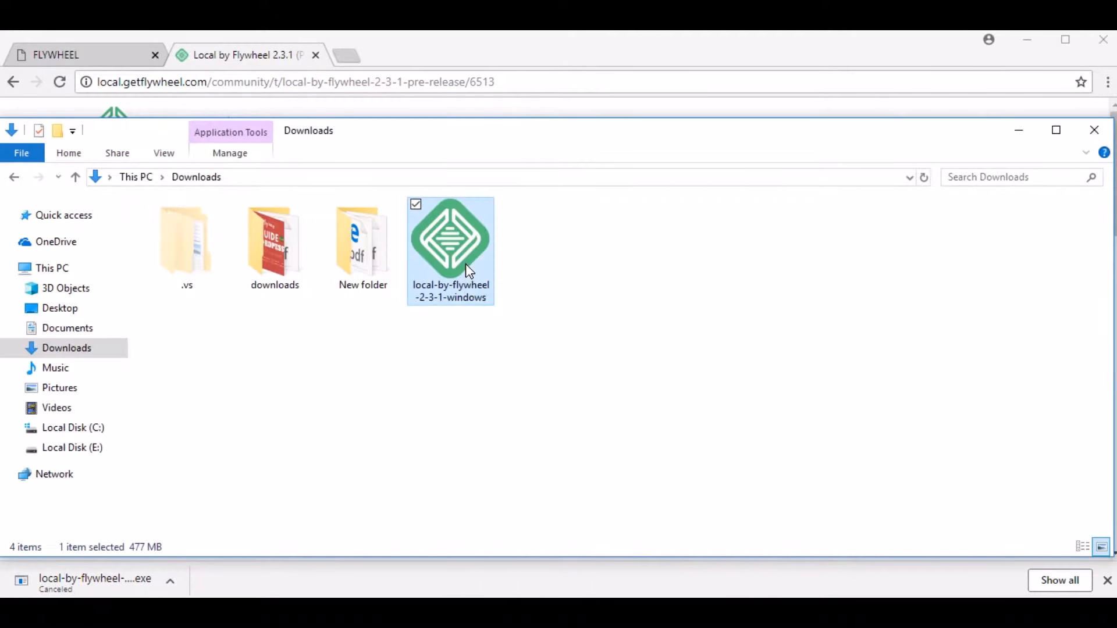
right_click(465, 264)
left_click(515, 200)
left_click(1016, 133)
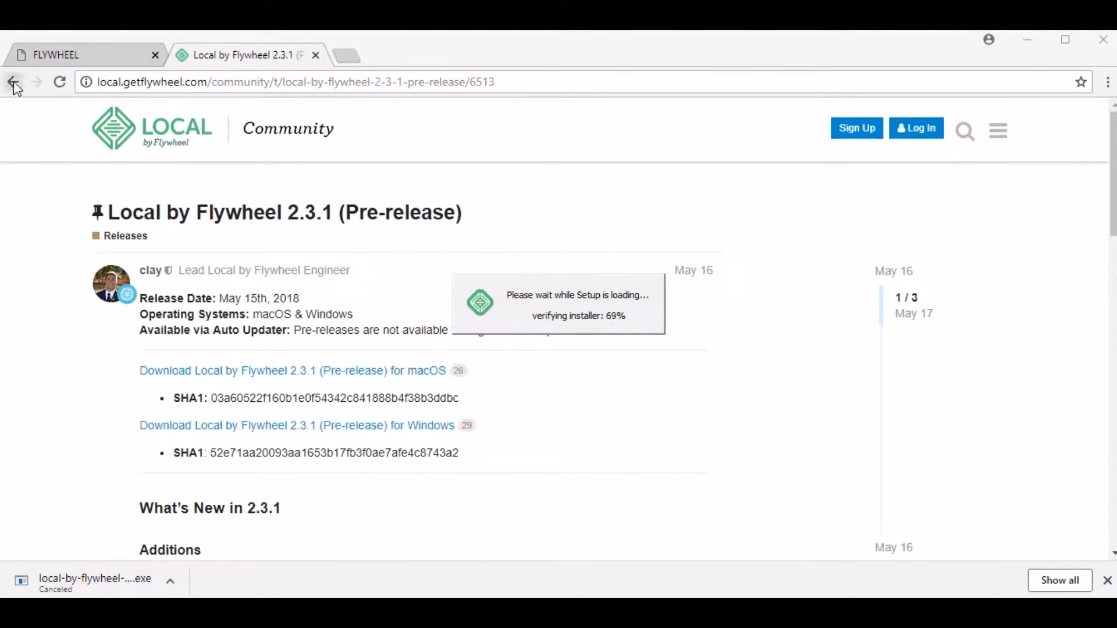
Step: Return to the FLYWHEEL PDF and reposition the Local by Flywheel setup and Local windows over it
left_click(44, 57)
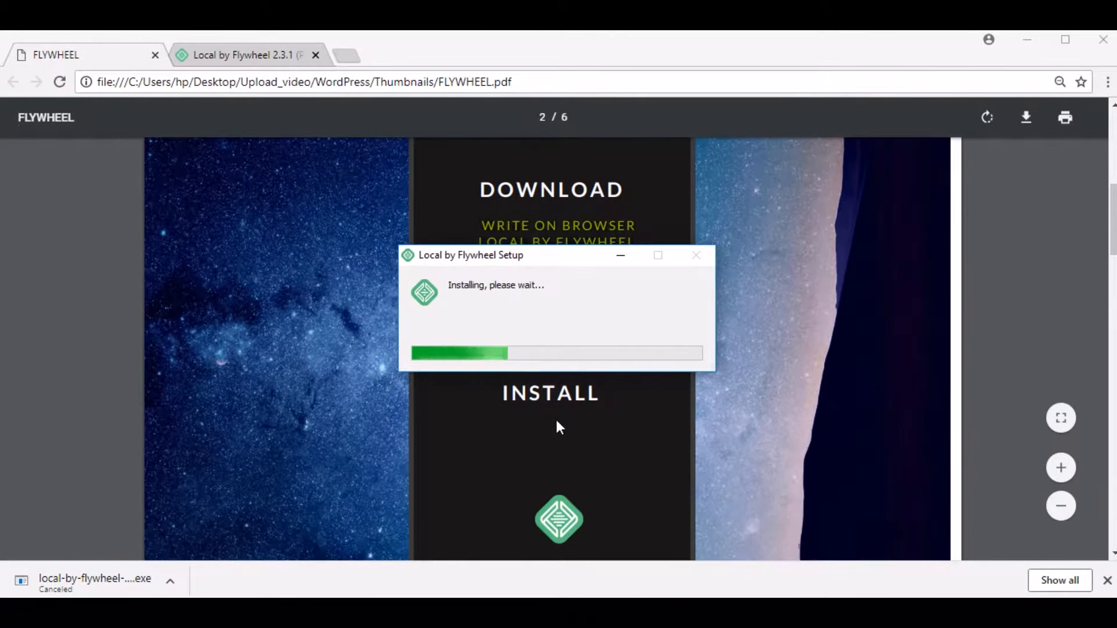
left_click_drag(563, 256, 563, 174)
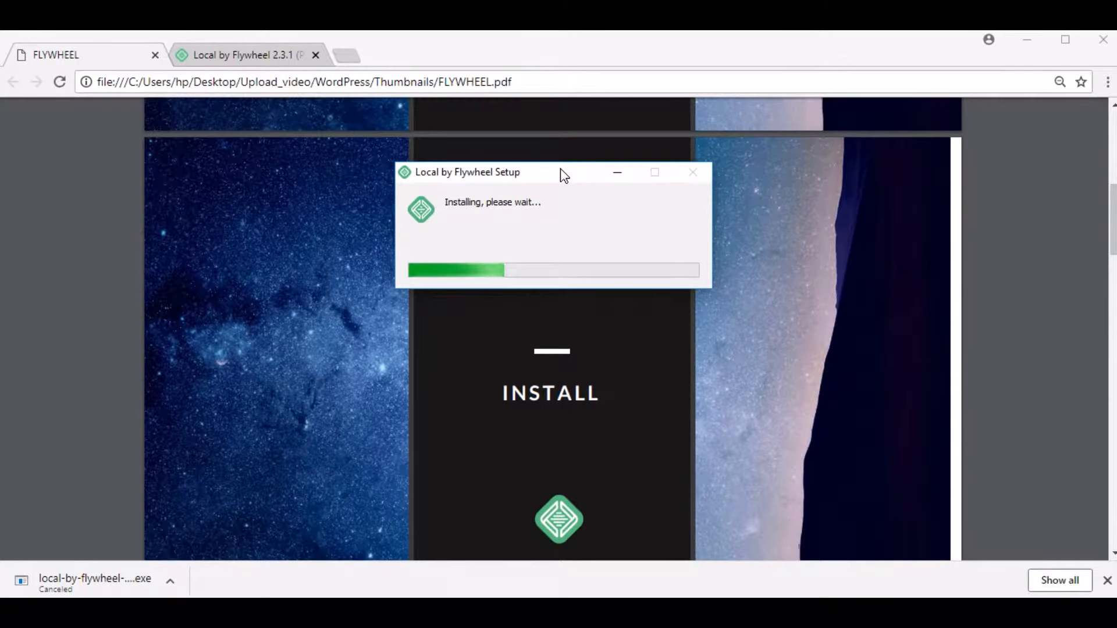
left_click_drag(560, 170, 561, 175)
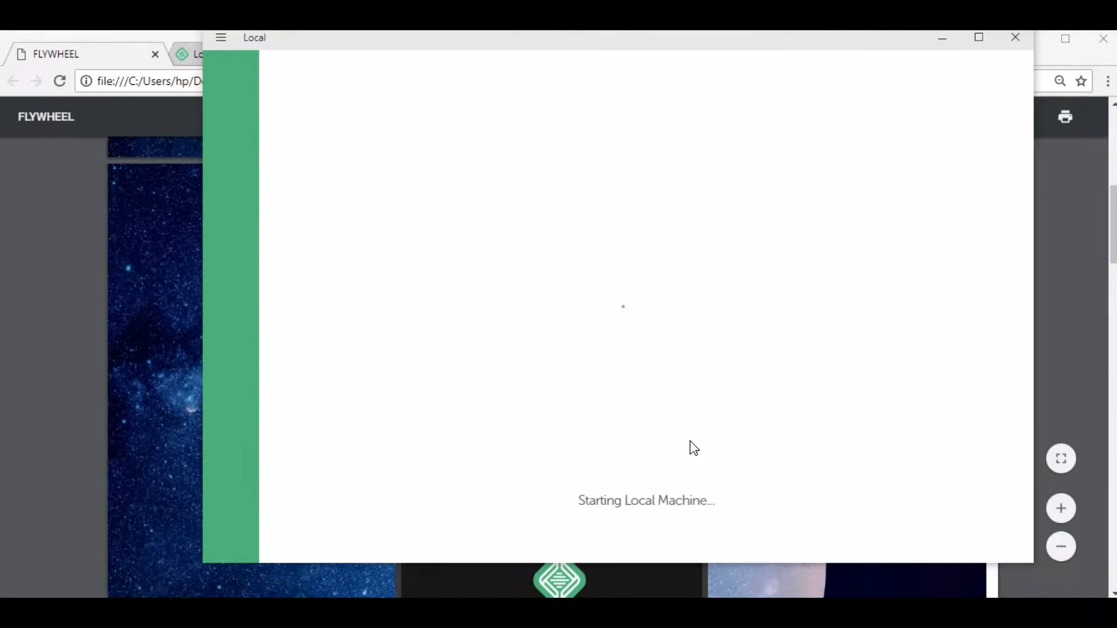
left_click_drag(364, 42, 334, 61)
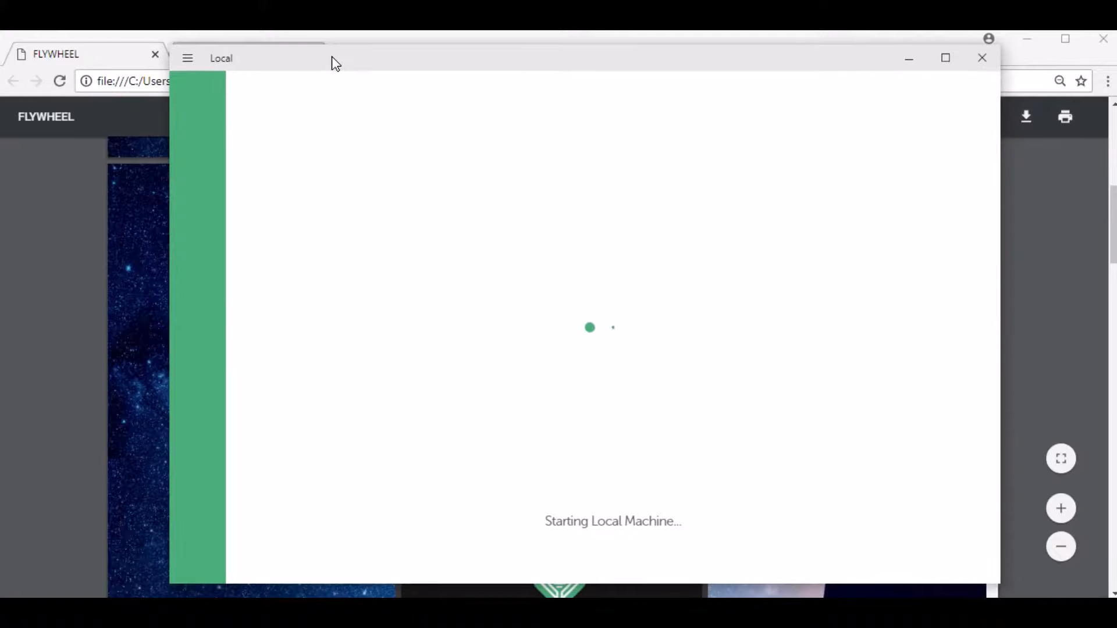
left_click(1020, 35)
left_click_drag(757, 62, 761, 57)
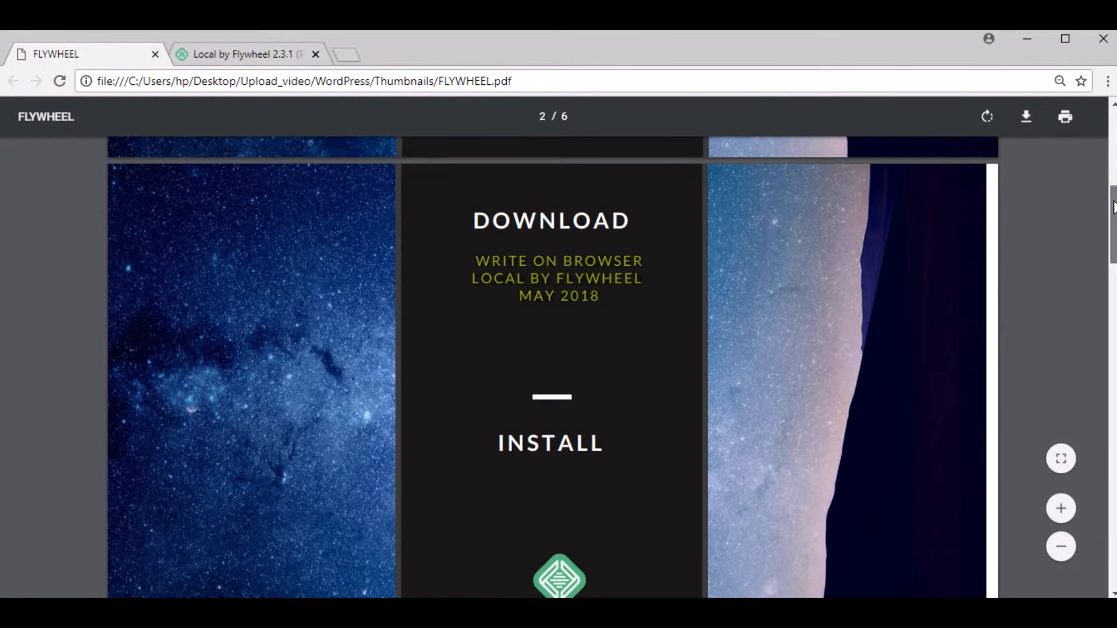
Step: Review the Add Site instructions on page 3 of the FLYWHEEL PDF
left_click_drag(1113, 206, 1113, 291)
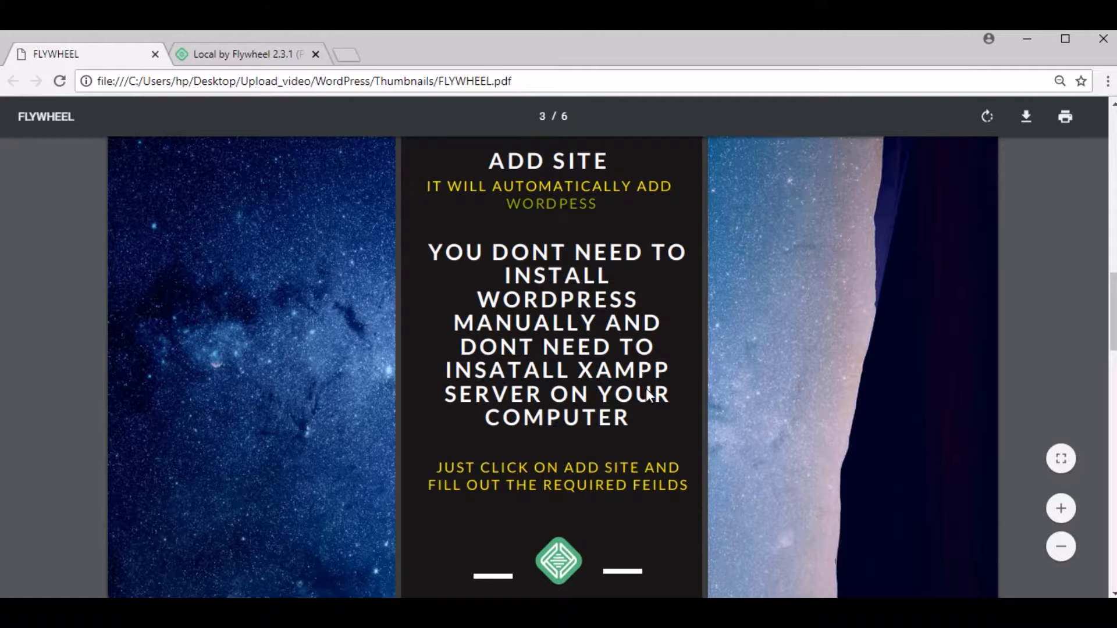
left_click_drag(622, 417, 496, 422)
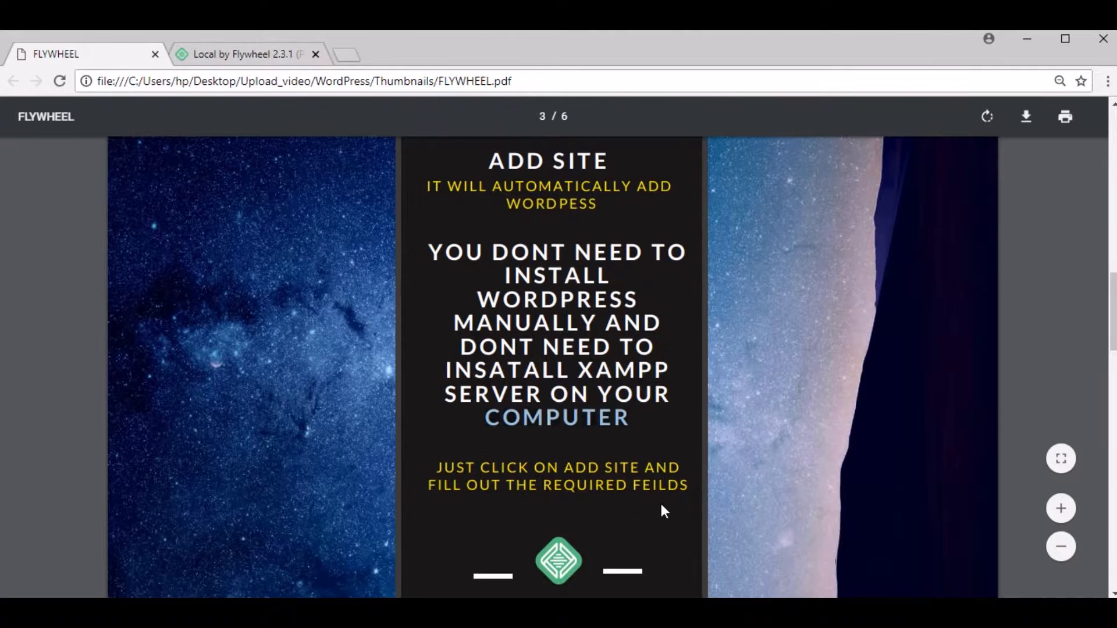
Step: Switch to Local with the browser minimised and start adding a new site
key("alt+Tab")
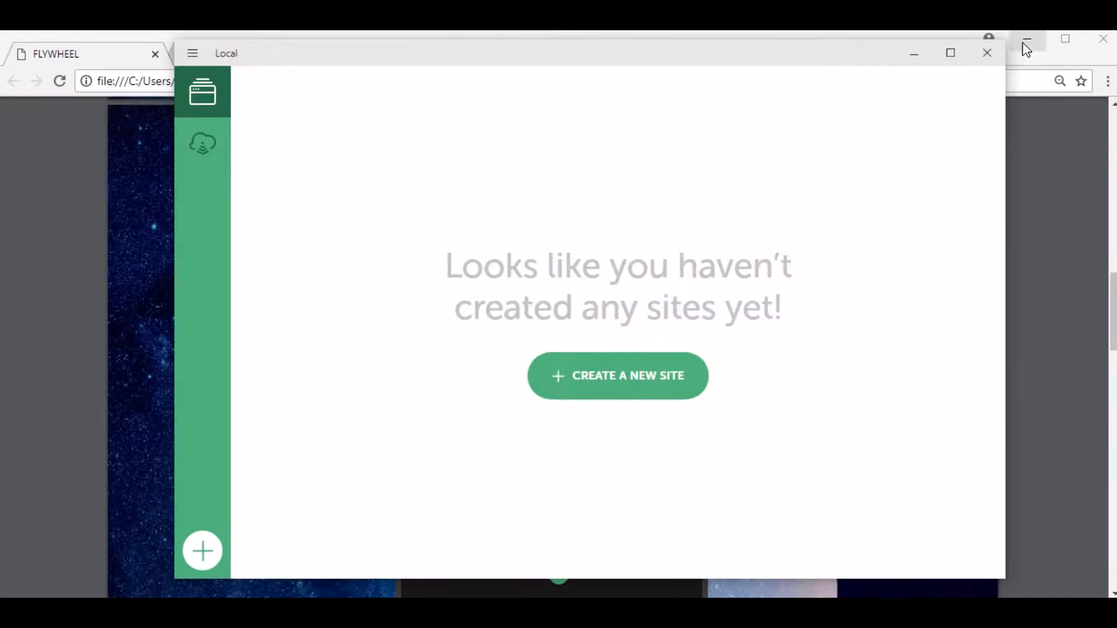
left_click(1027, 47)
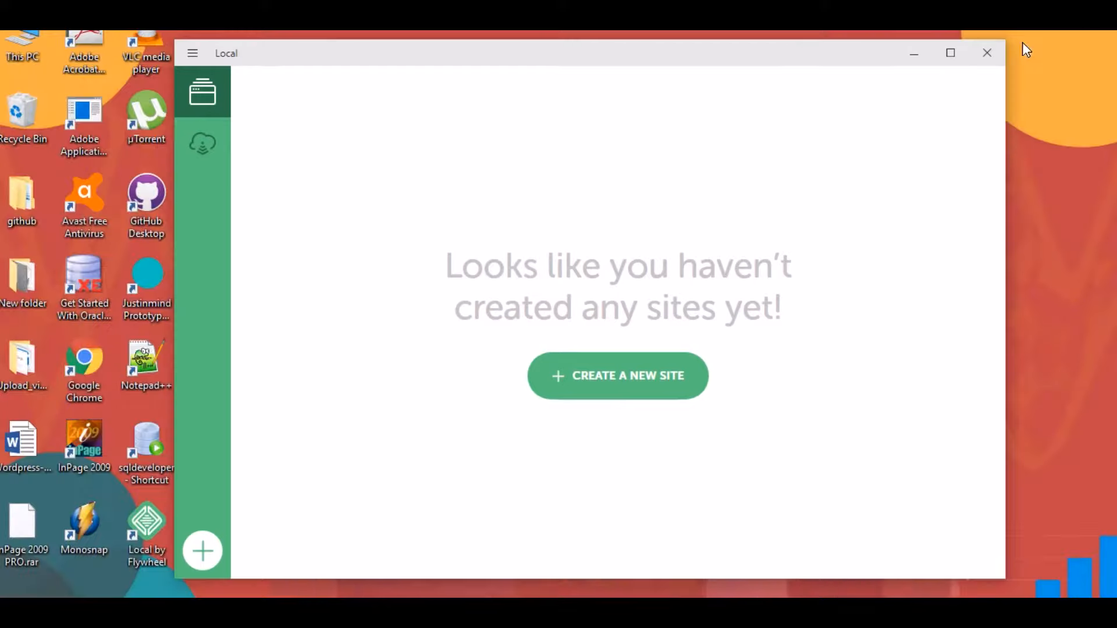
left_click(192, 52)
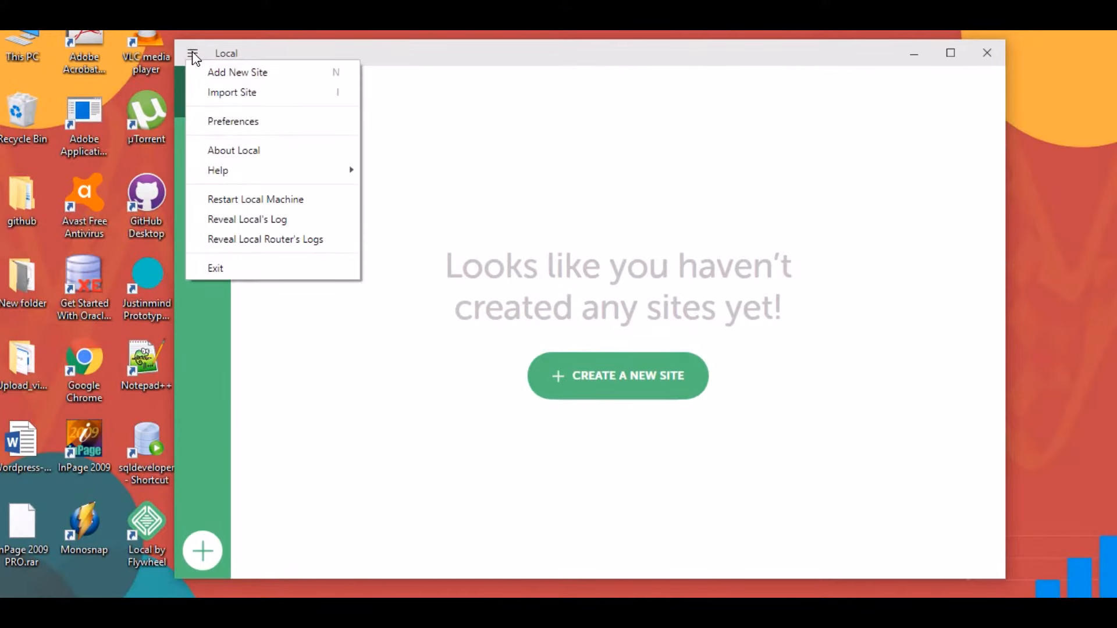
left_click(293, 74)
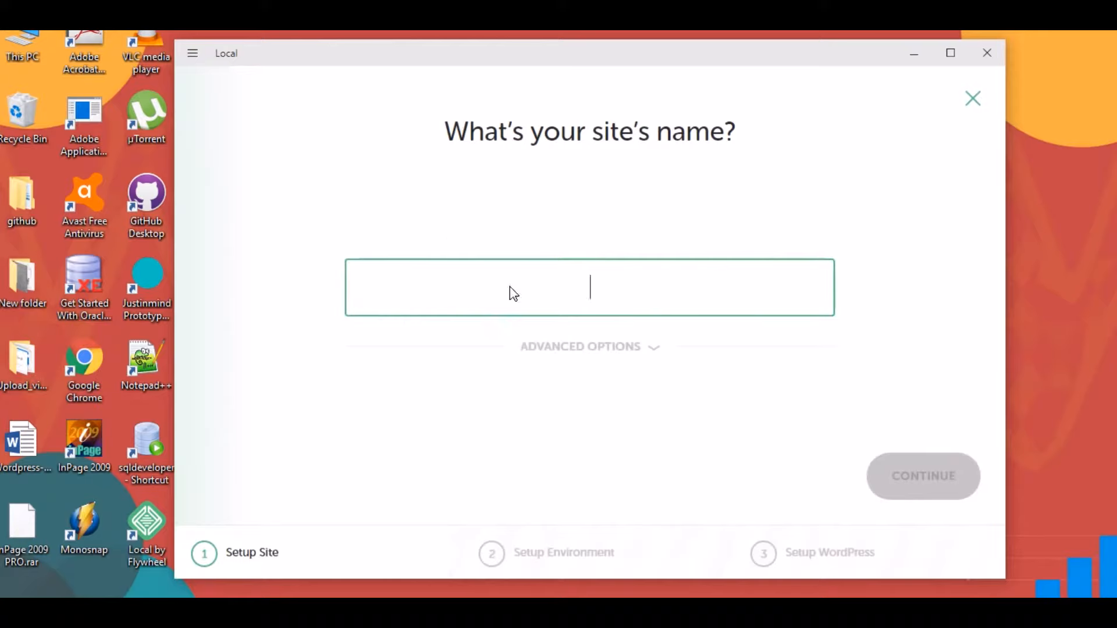
Step: Name the site mythemes, review its domain in the advanced options, and continue to the environment setup
type("themes")
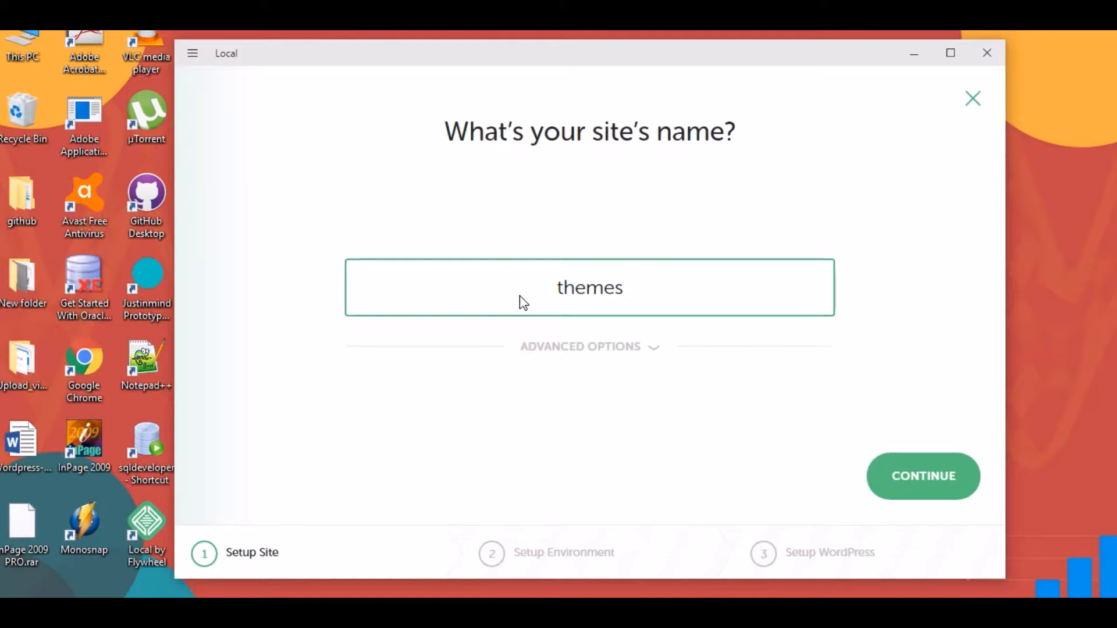
left_click(523, 303)
type("my")
left_click(630, 347)
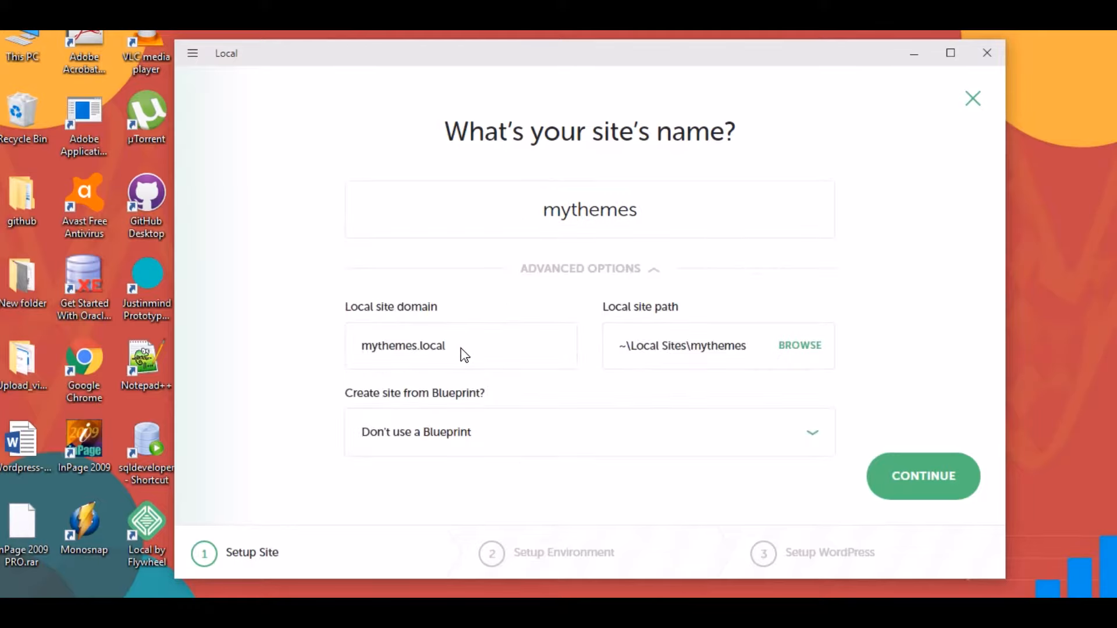
left_click_drag(462, 355, 314, 357)
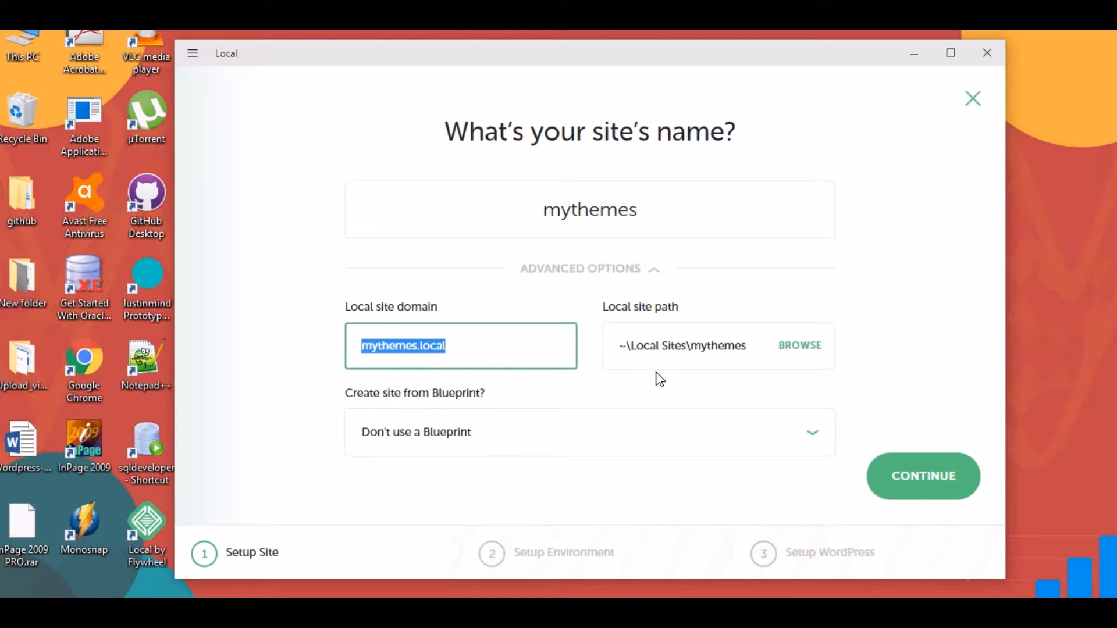
left_click(911, 480)
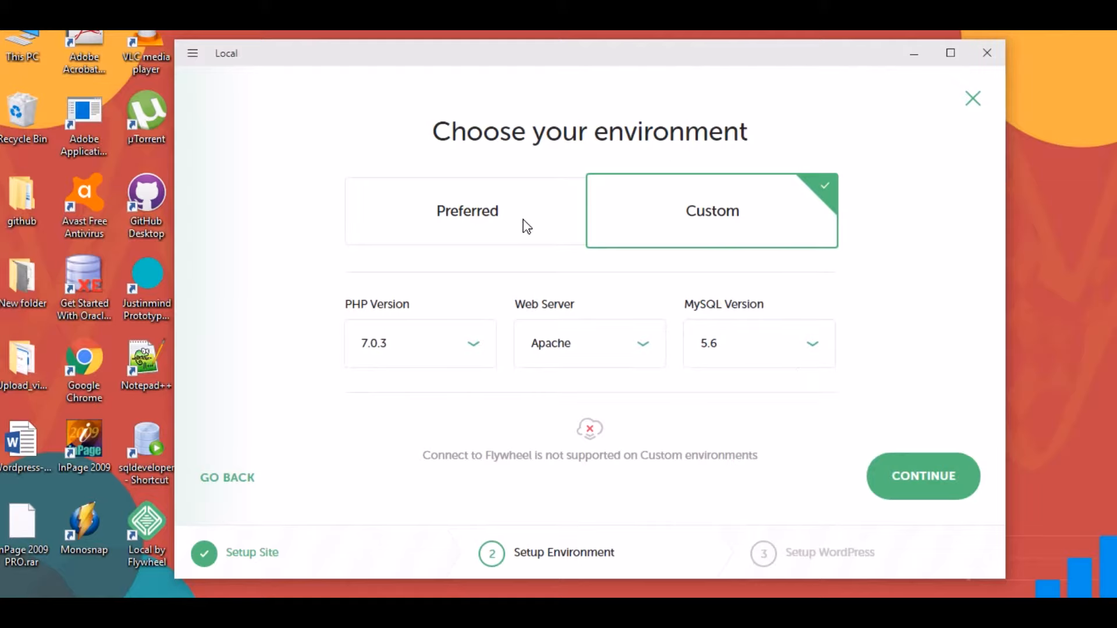
Step: Choose the Custom environment with the Apache web server and continue to the WordPress setup
left_click(500, 220)
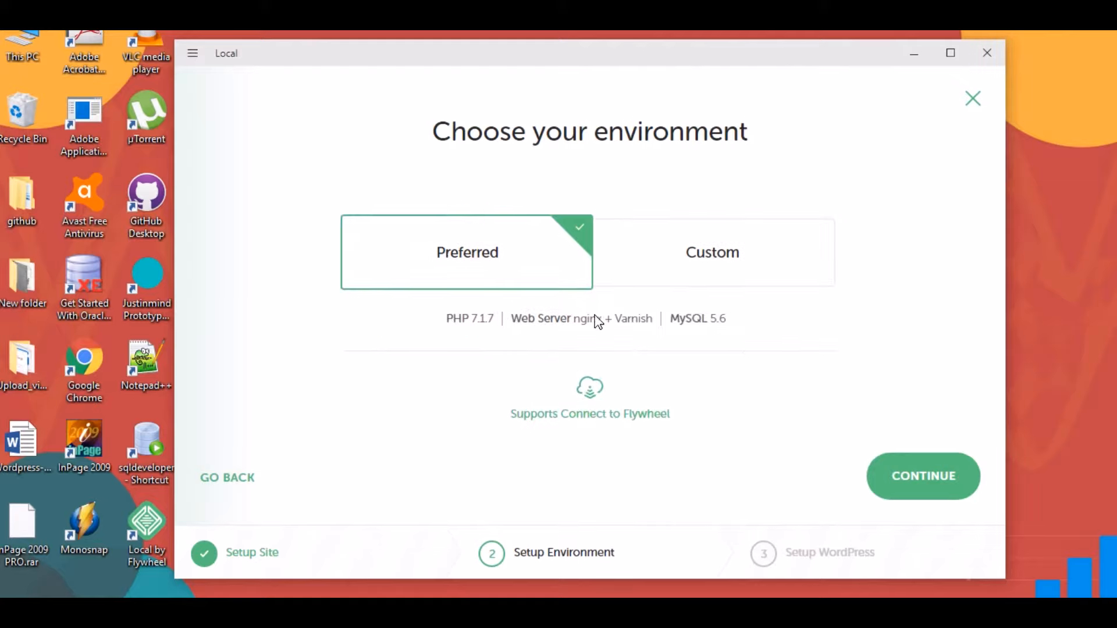
left_click(681, 285)
left_click(650, 343)
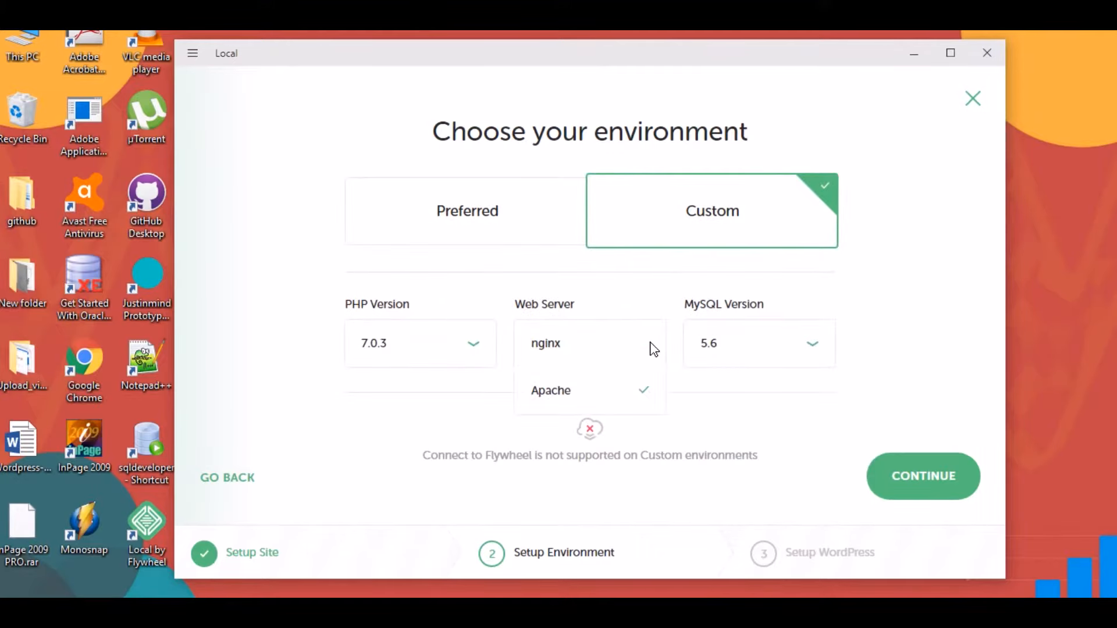
left_click(608, 390)
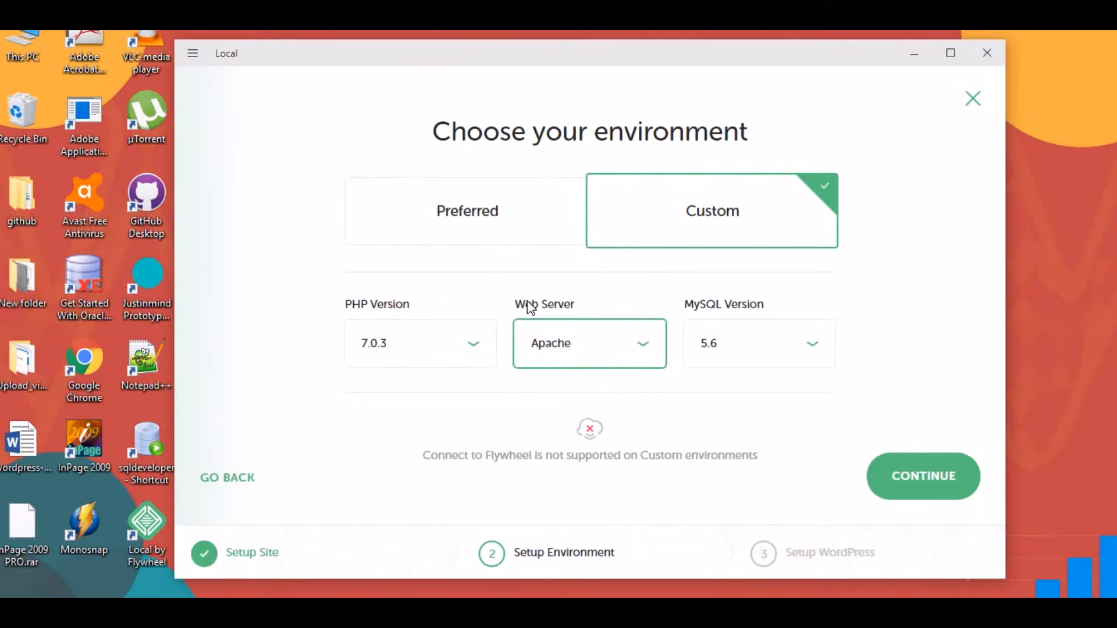
left_click(927, 470)
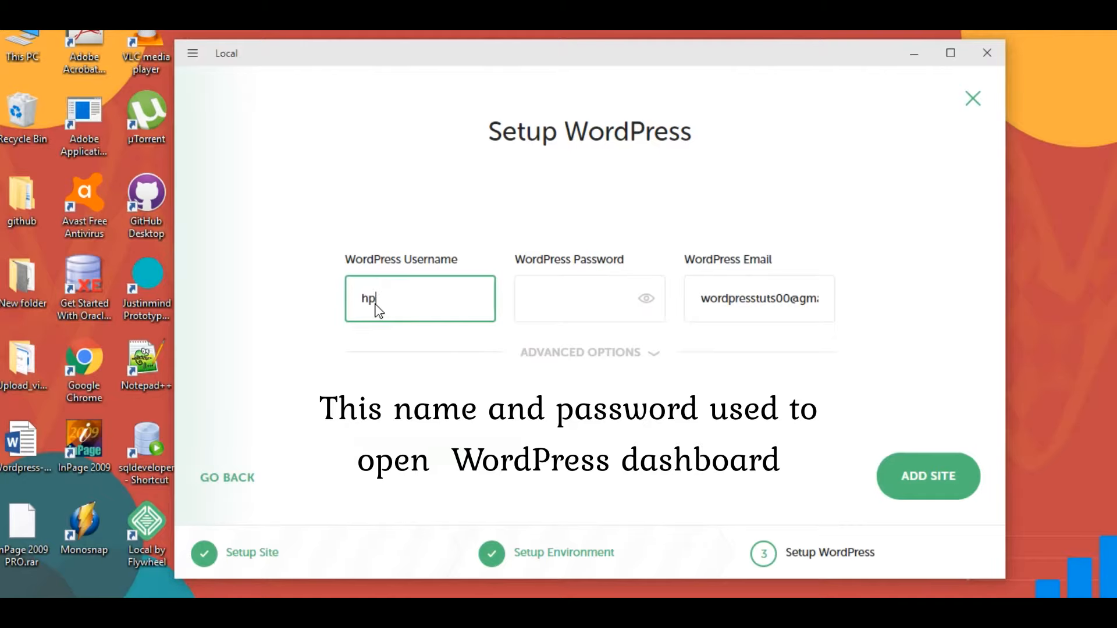
Step: Fill in the WordPress account password, check the WordPress e-mail field, and add the site
key("Tab")
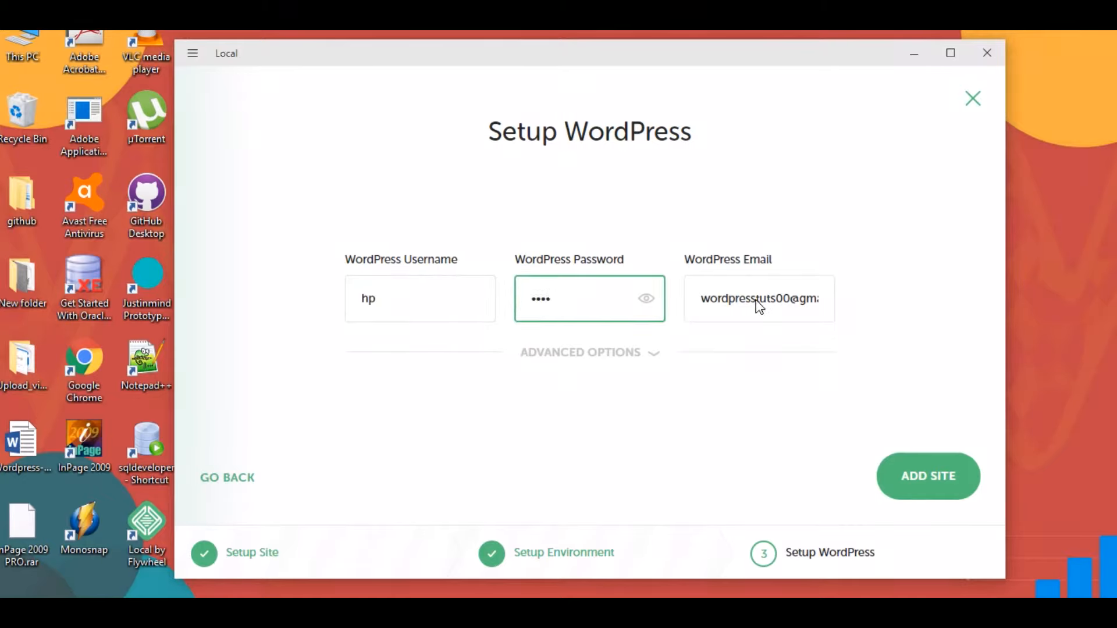
left_click_drag(758, 307, 942, 317)
left_click(954, 475)
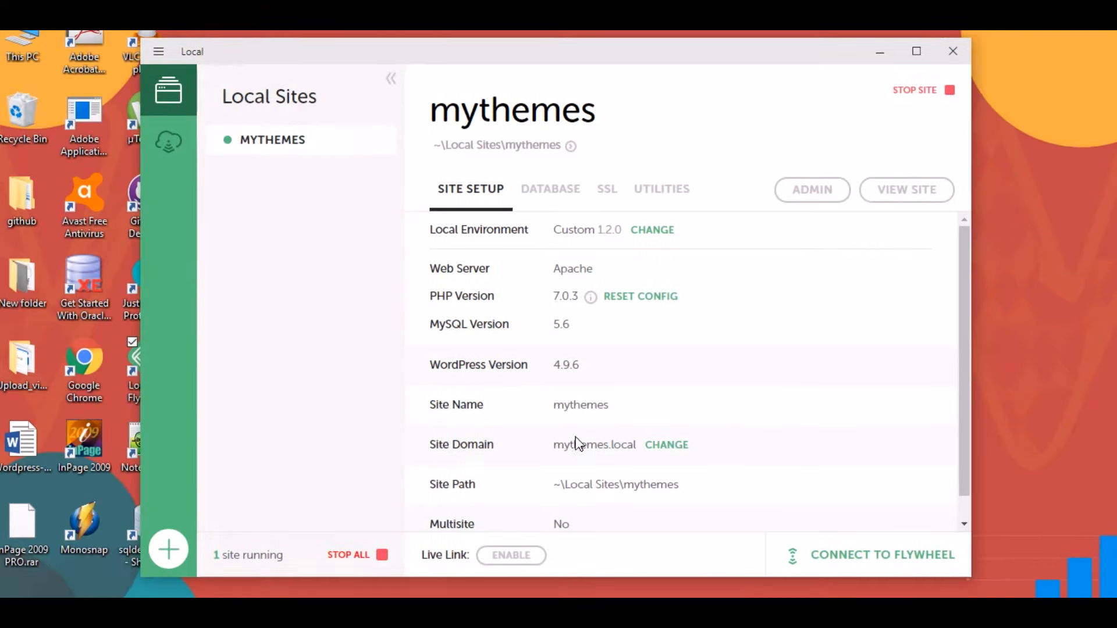
Step: Copy the site domain mythemes.local from Local's site setup and open it in Chrome
left_click_drag(554, 446, 638, 451)
key("ctrl+c")
key("alt+Tab")
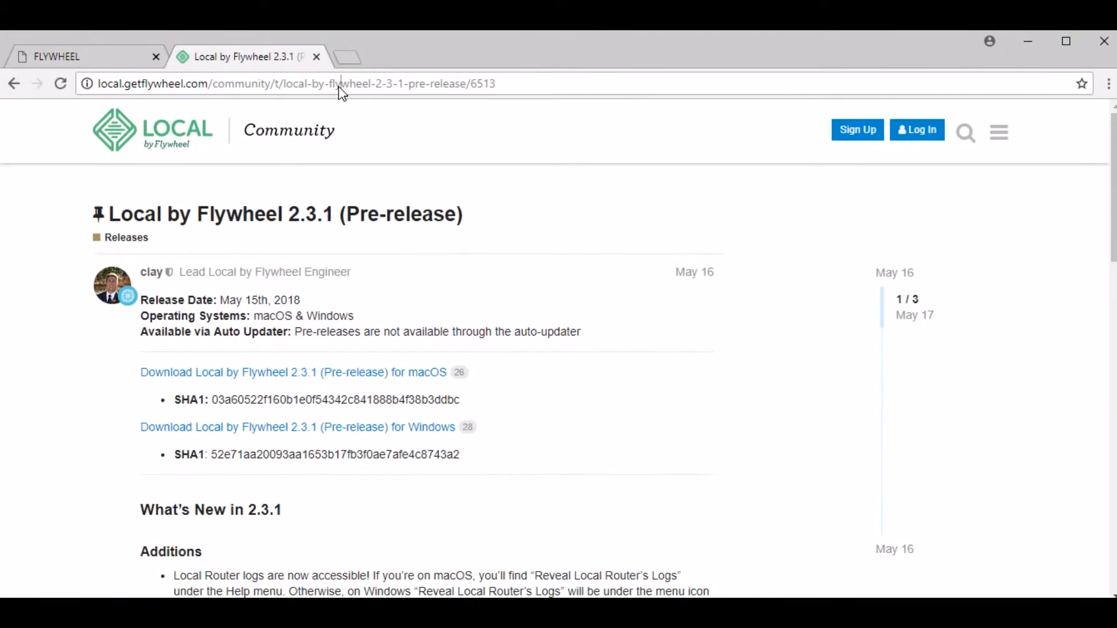
triple_click(339, 87)
right_click(339, 87)
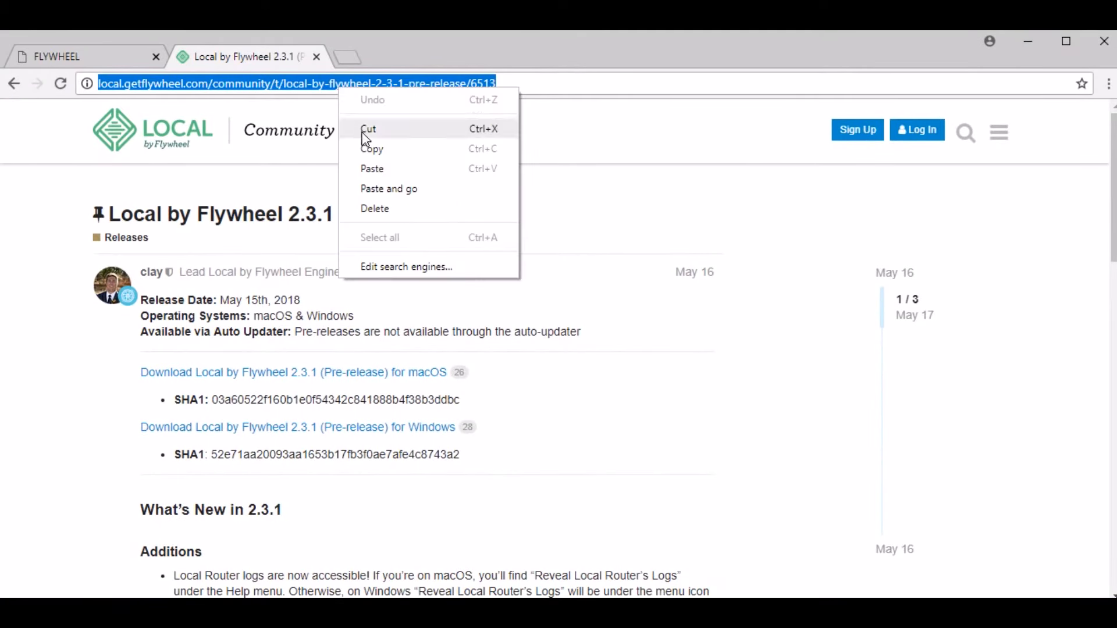
left_click(371, 168)
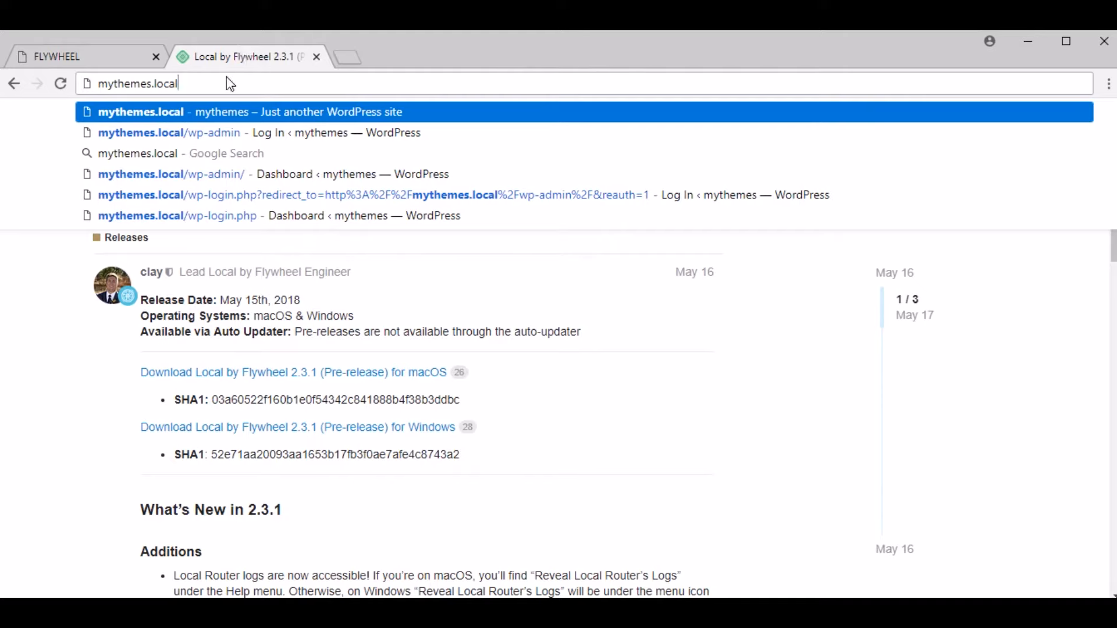
key("Return")
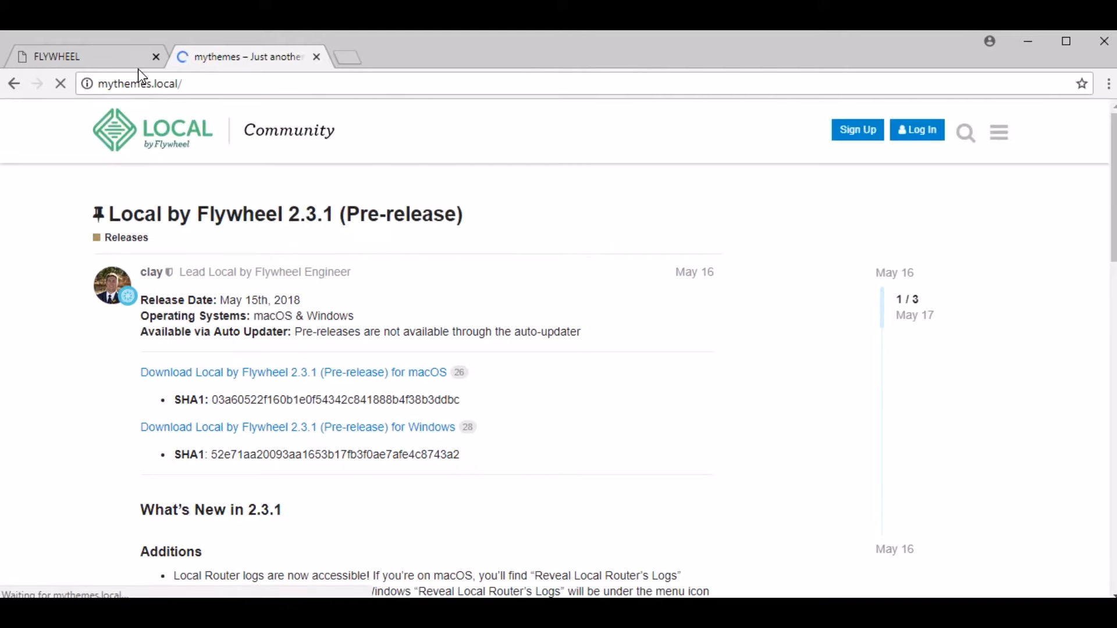
left_click(263, 79)
left_click(262, 79)
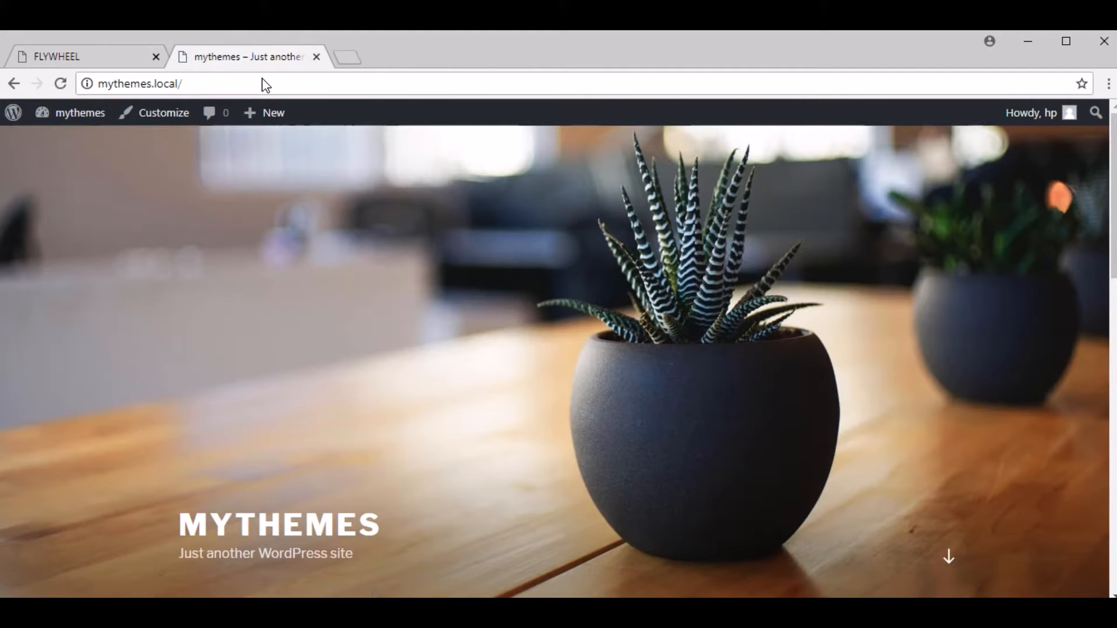
Step: Open the site's WordPress dashboard at mythemes.local/wp-admin
type("wp")
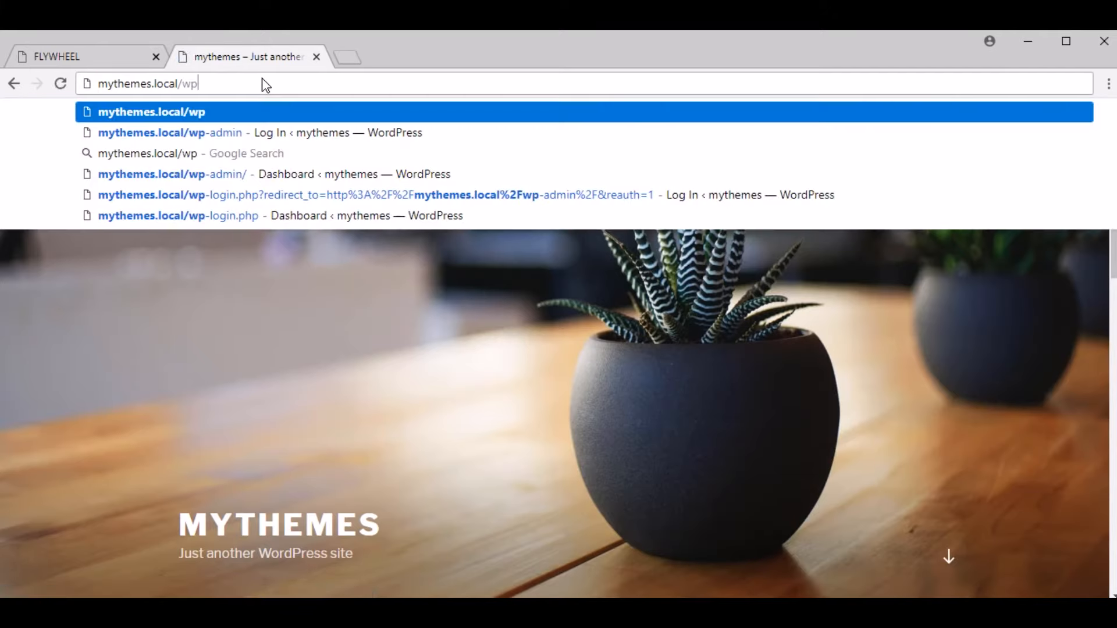
type("-admin")
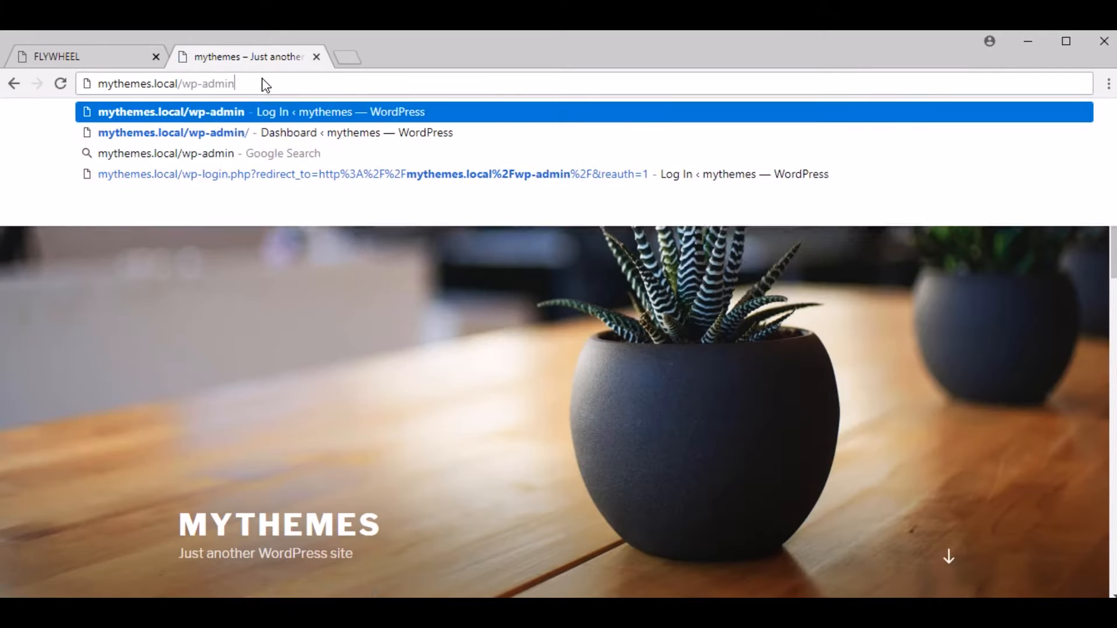
key("Return")
key("Return")
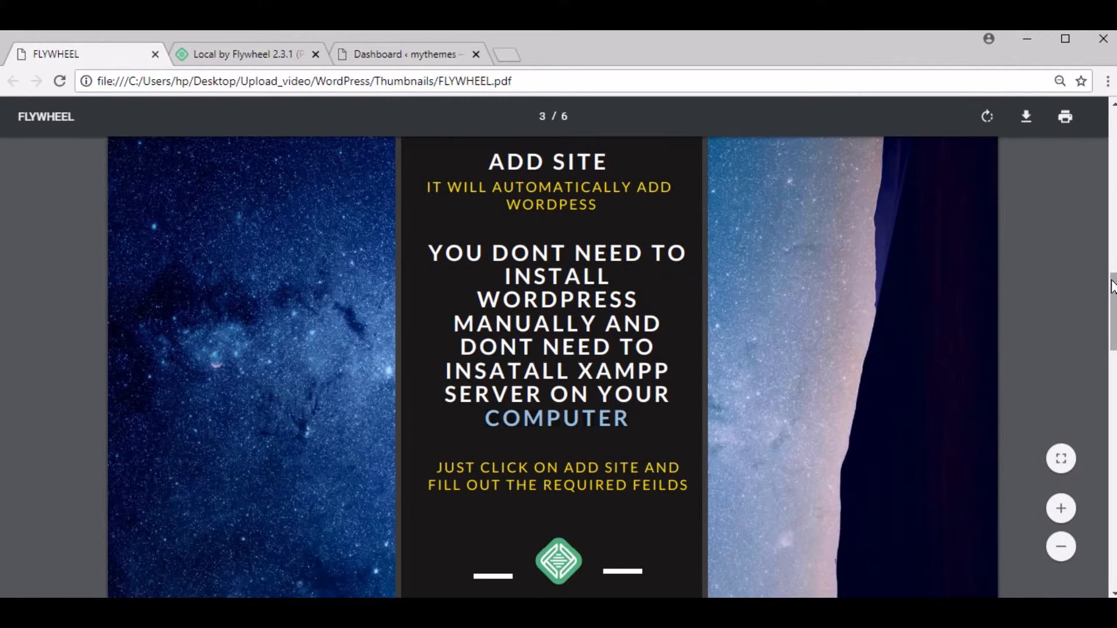
Step: Read the FLYWHEEL PDF guide from the Add Site page through the completion page
left_click_drag(1111, 285, 1111, 360)
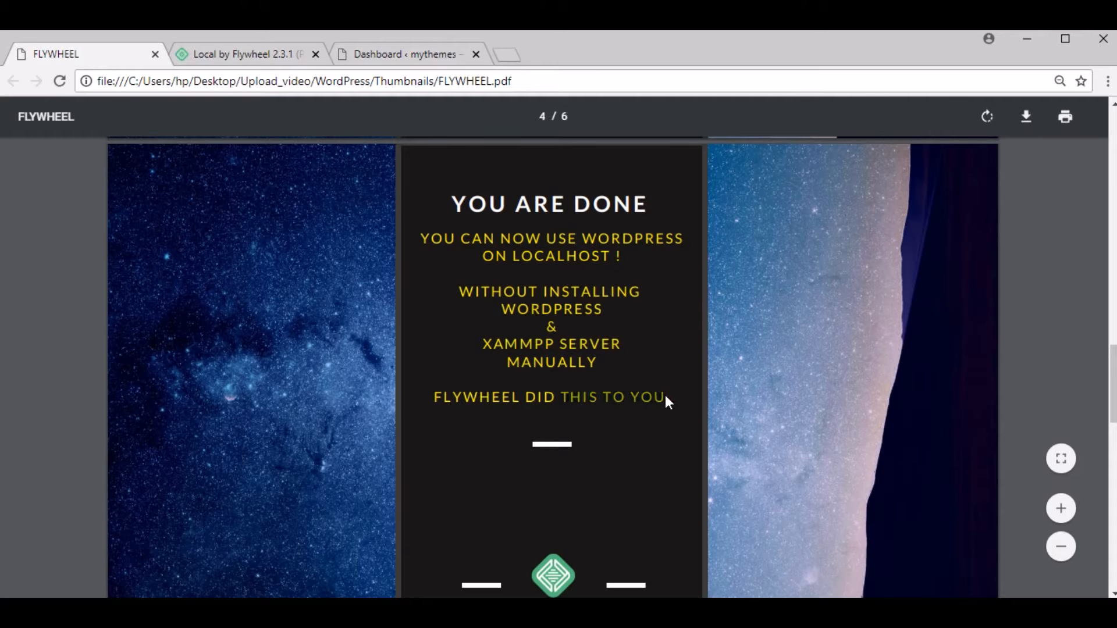
scroll(664, 395, "down", 1)
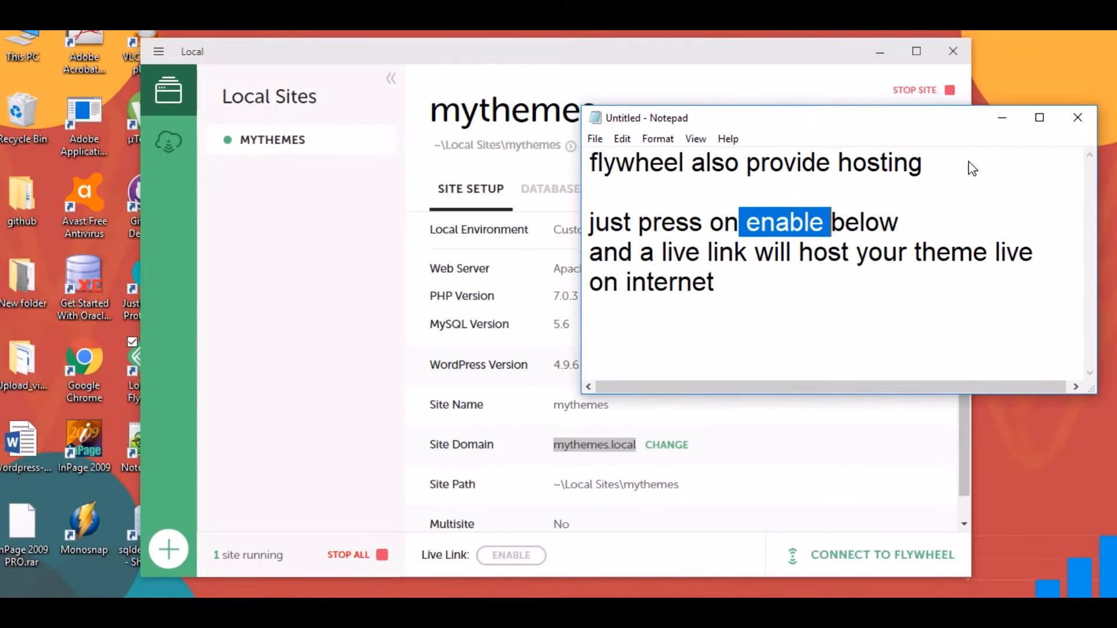
Step: In Local, enable the live link for the mythemes site, with the Notepad hosting note moved aside and minimized
left_click_drag(955, 127, 1023, 290)
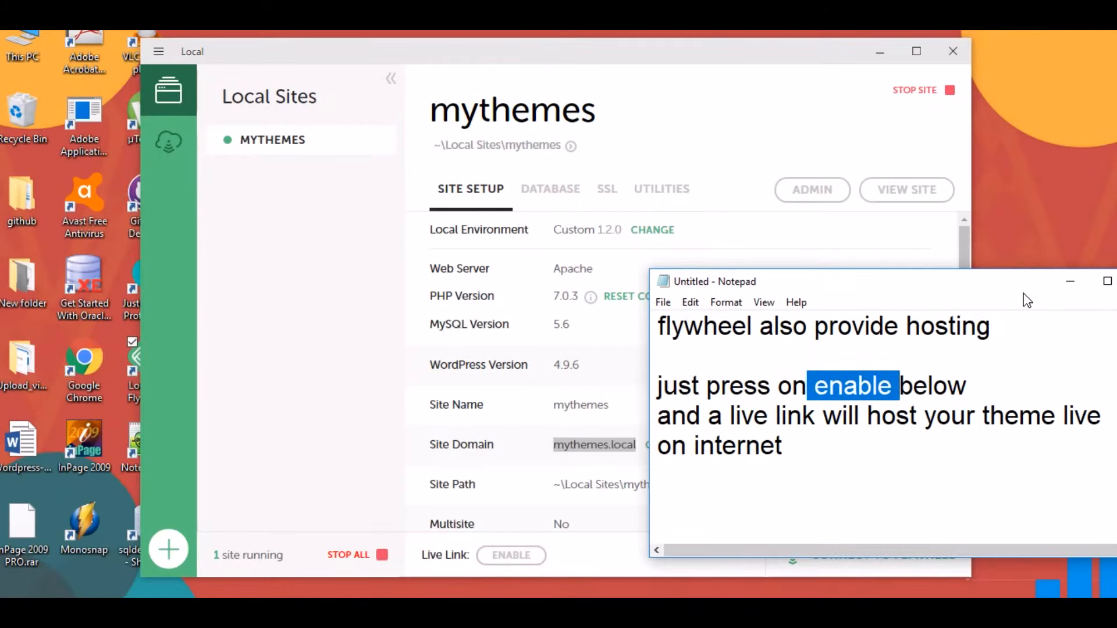
left_click(530, 558)
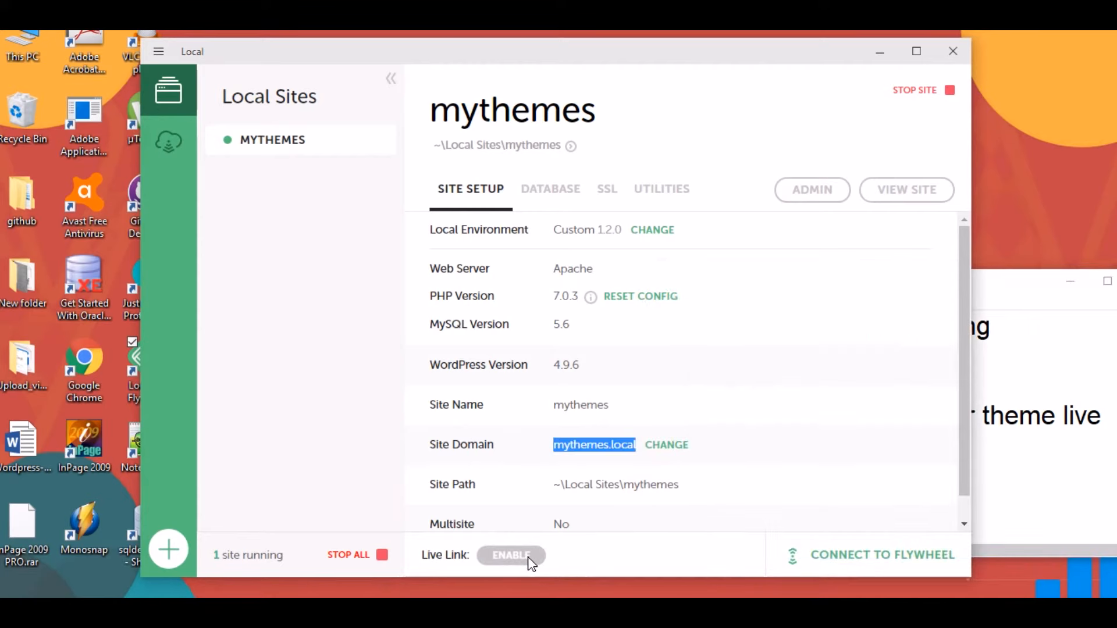
left_click(1025, 483)
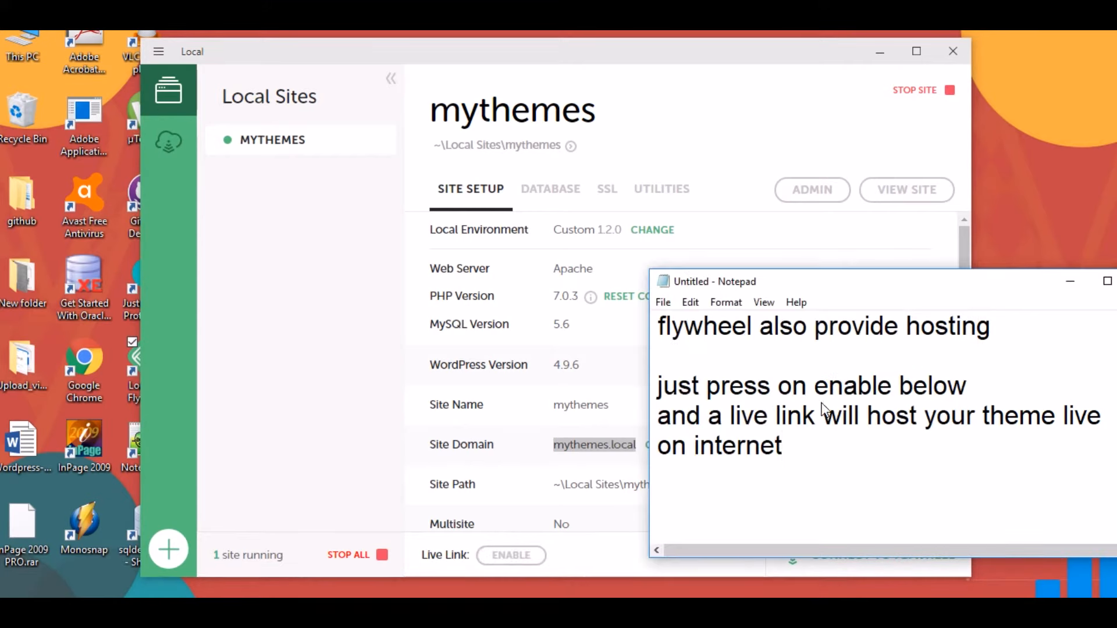
left_click_drag(1012, 420, 1108, 422)
left_click_drag(784, 447, 658, 449)
left_click(1068, 281)
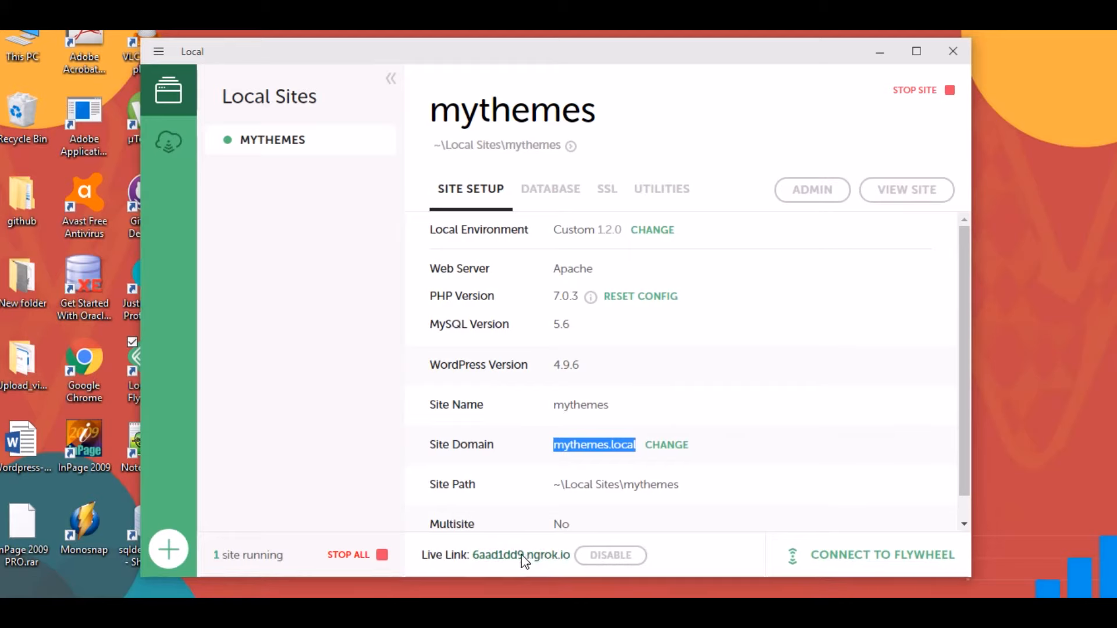
Step: Open the mythemes live link in the browser, look over the public homepage, and minimize the browser window
left_click(489, 561)
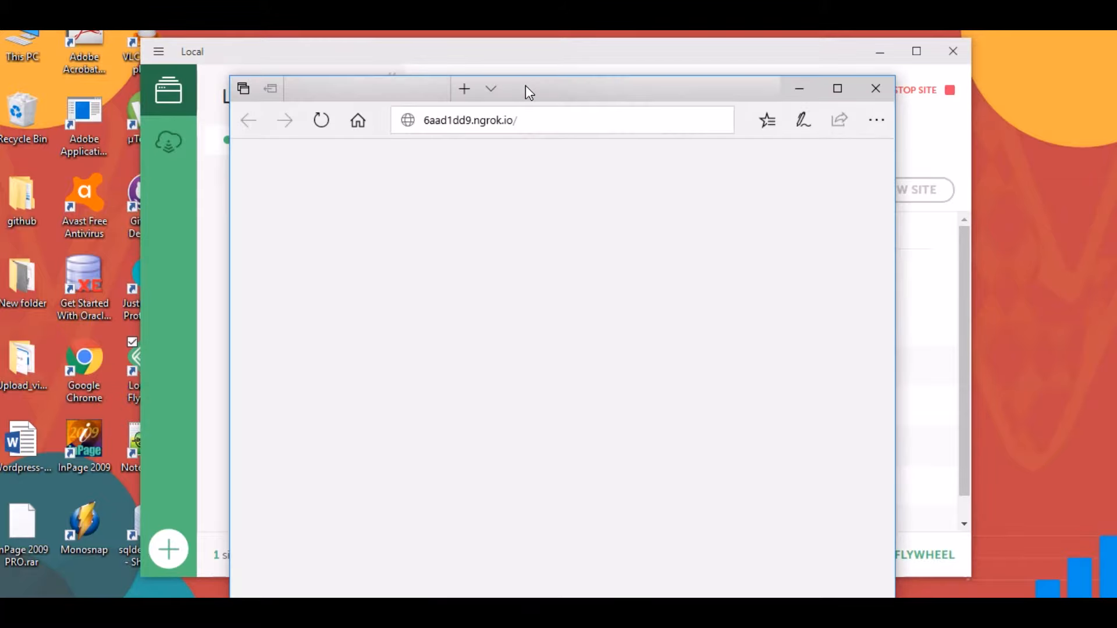
left_click_drag(525, 86, 519, 54)
left_click_drag(881, 170, 892, 149)
left_click(804, 177)
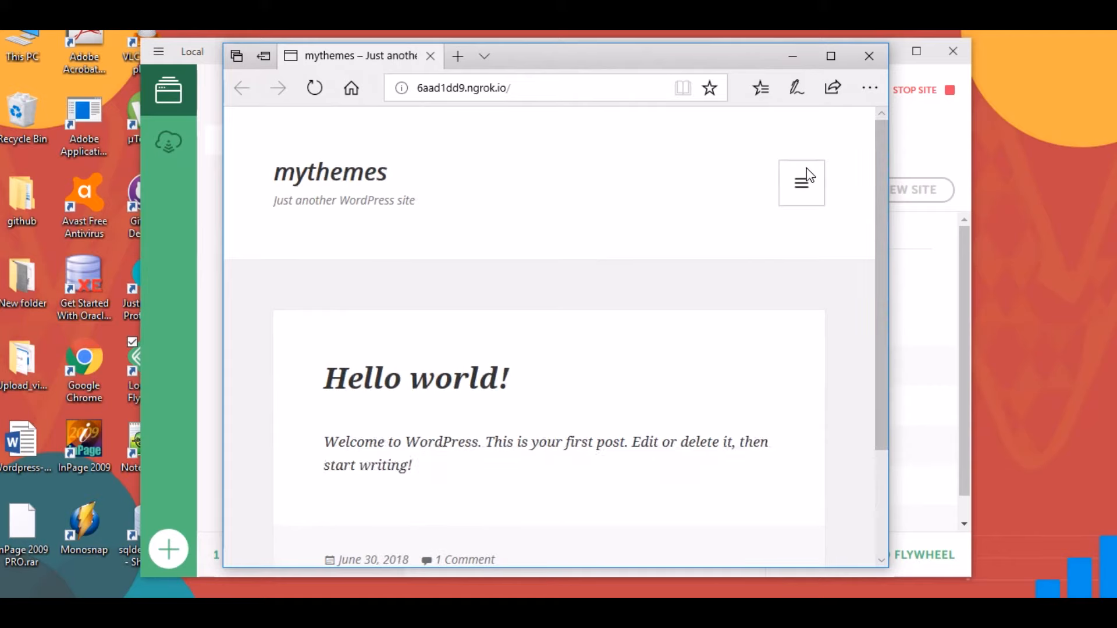
left_click(807, 175)
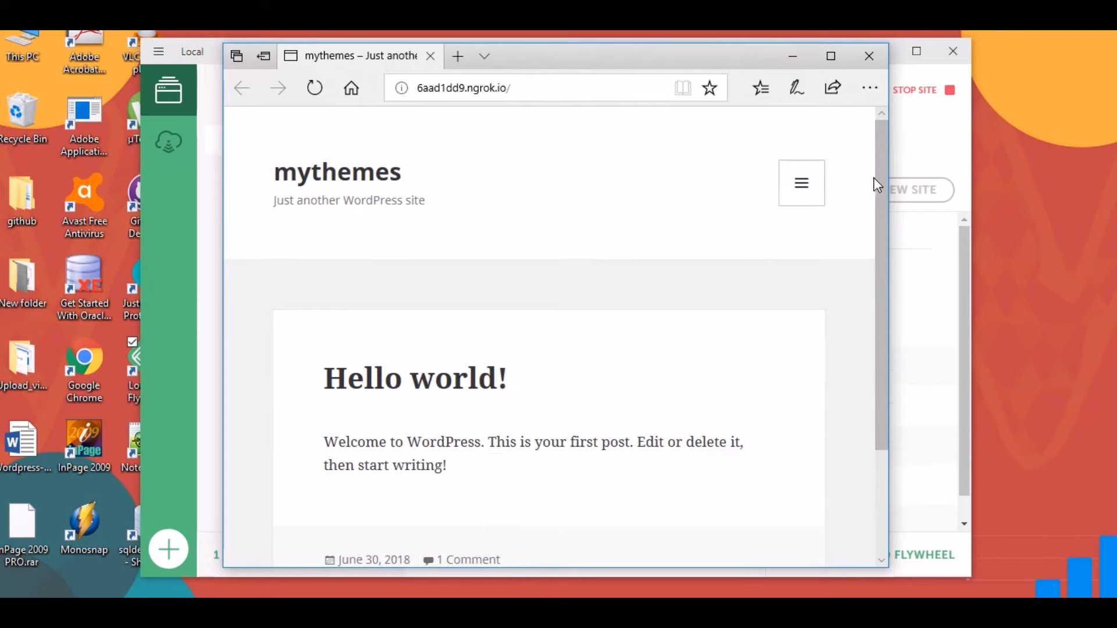
left_click_drag(878, 182, 876, 117)
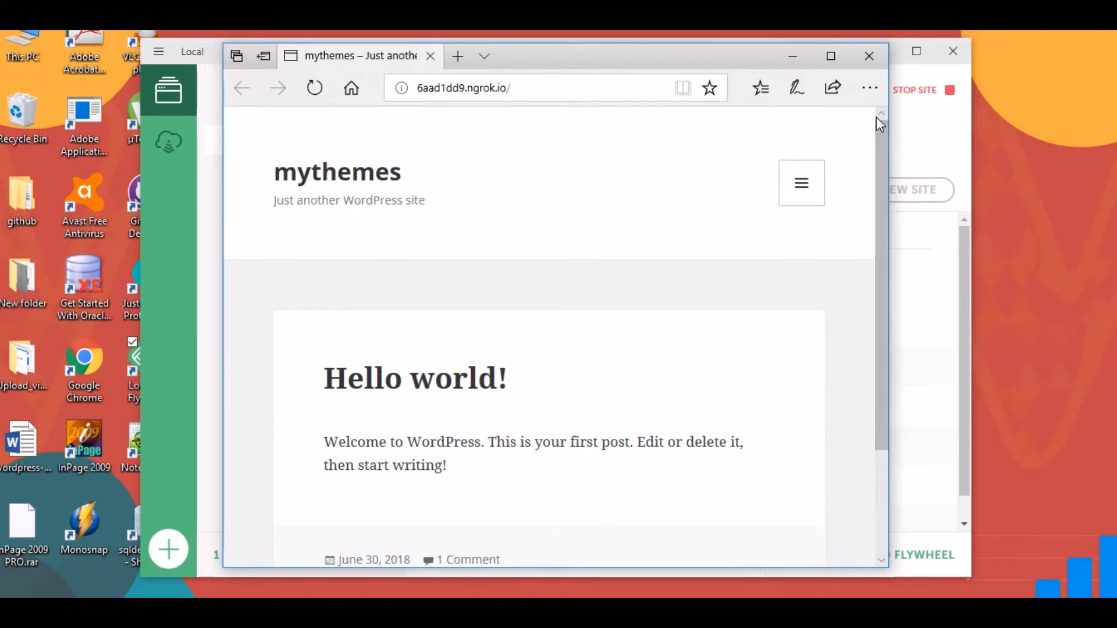
left_click(789, 57)
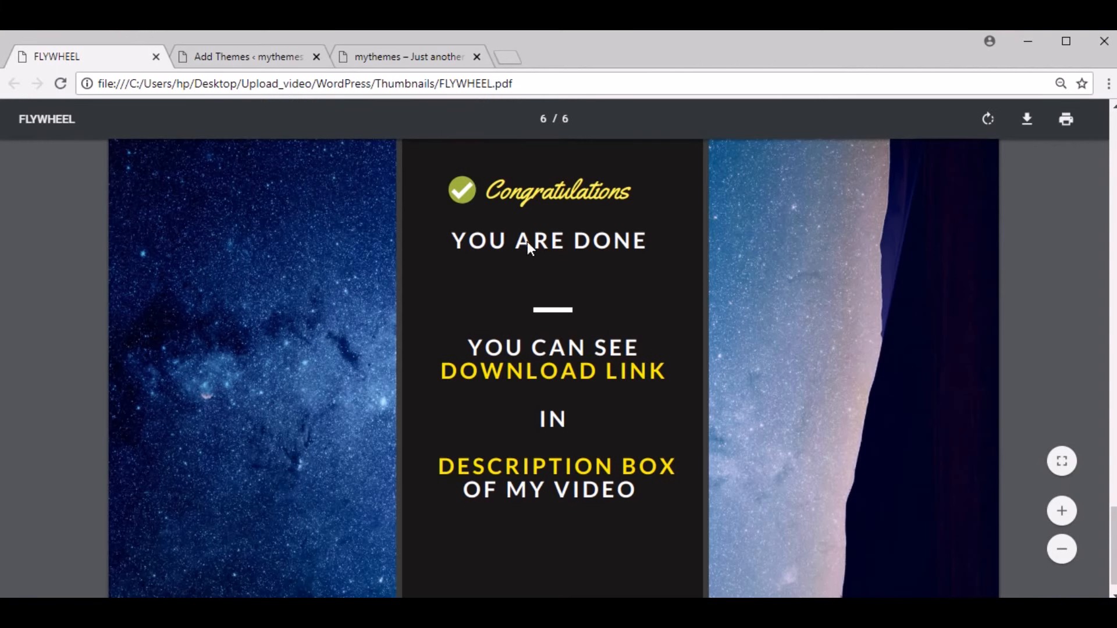
Step: Read the final page of the FLYWHEEL PDF in Chrome, highlighting the lines about the download link and description box
left_click_drag(527, 242, 658, 267)
left_click_drag(449, 376, 661, 379)
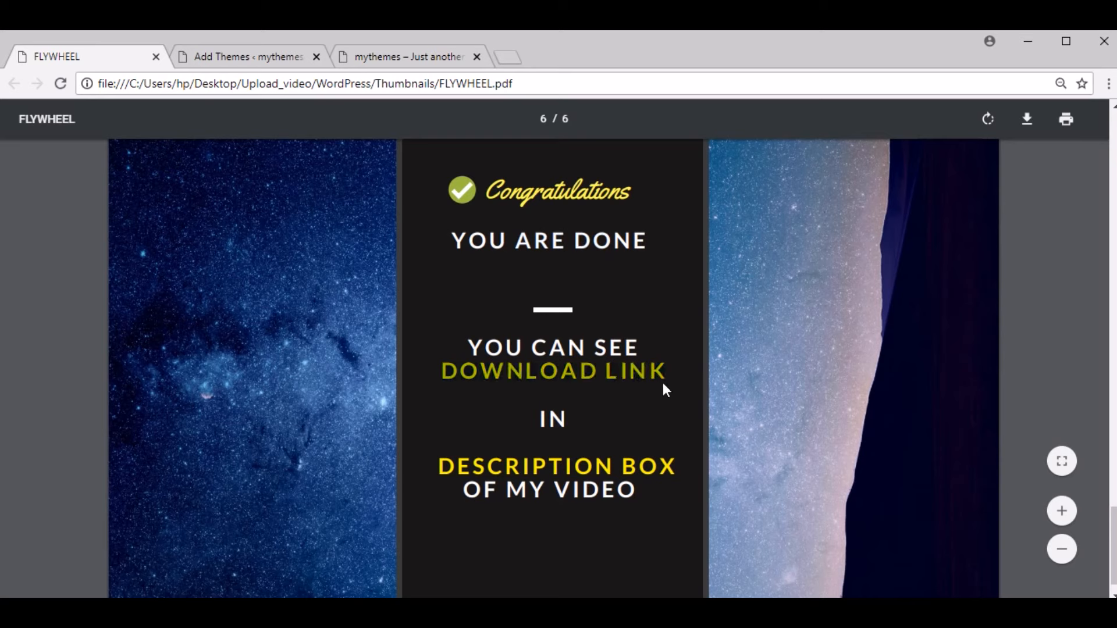
left_click_drag(446, 465, 665, 505)
left_click(664, 502)
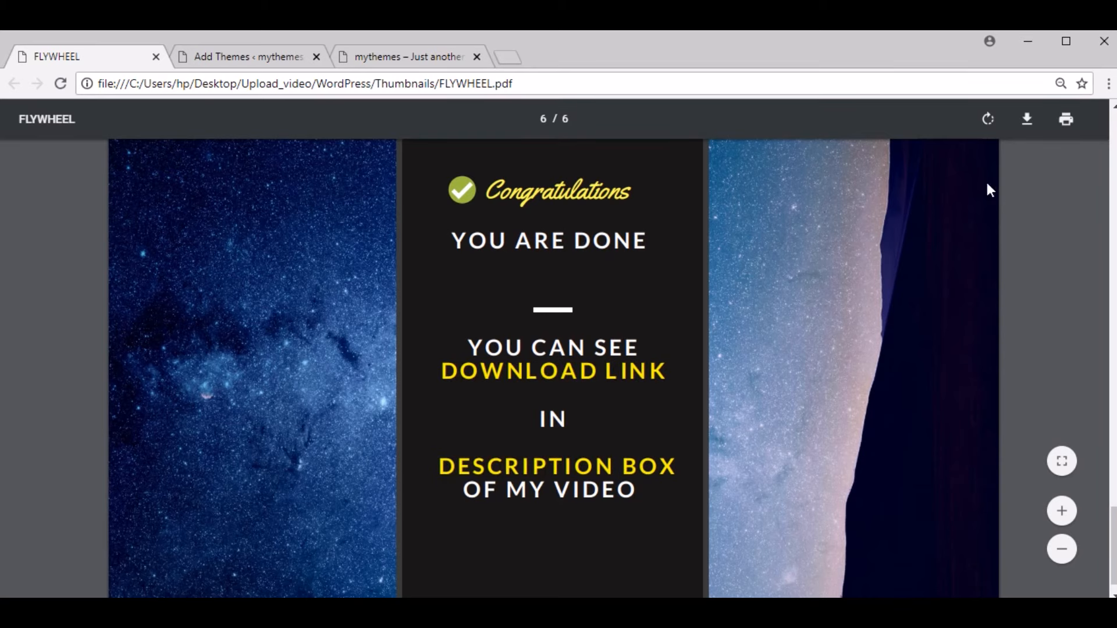